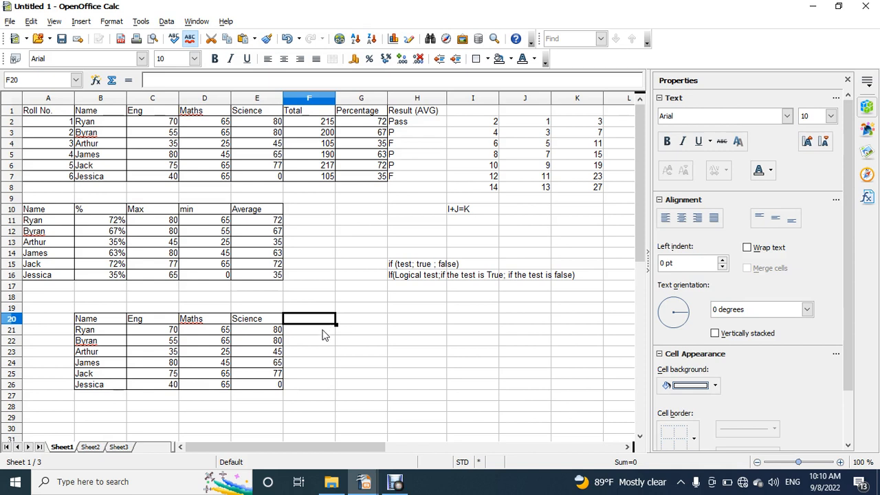
- Enter the column headers AND, OR and Result (Each) in cells F20, G20 and H20
click(324, 334)
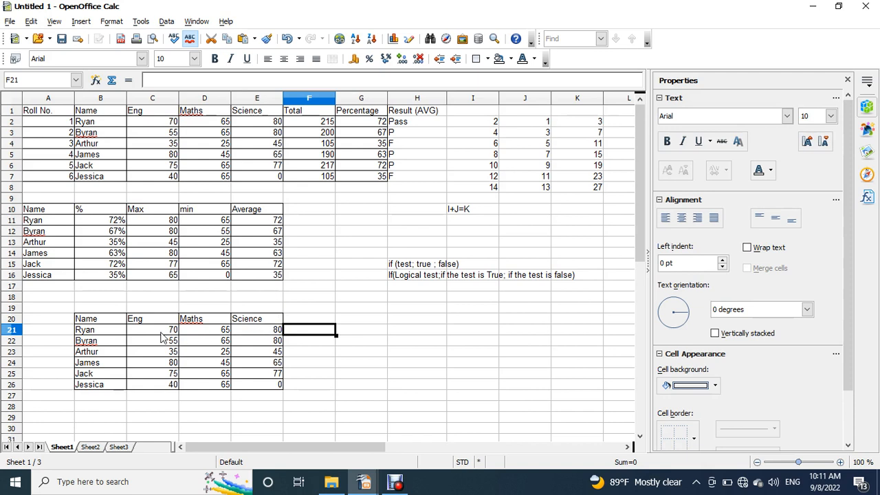
click(303, 322)
text(AND)
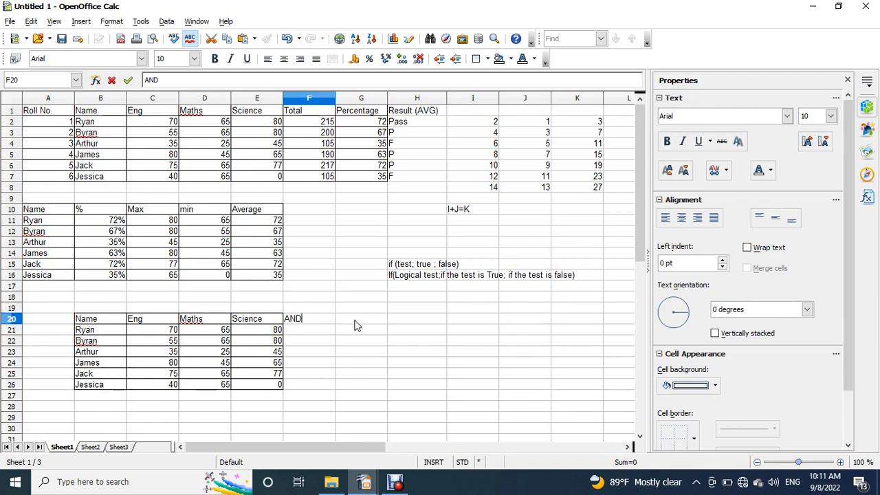
click(355, 321)
text(OR)
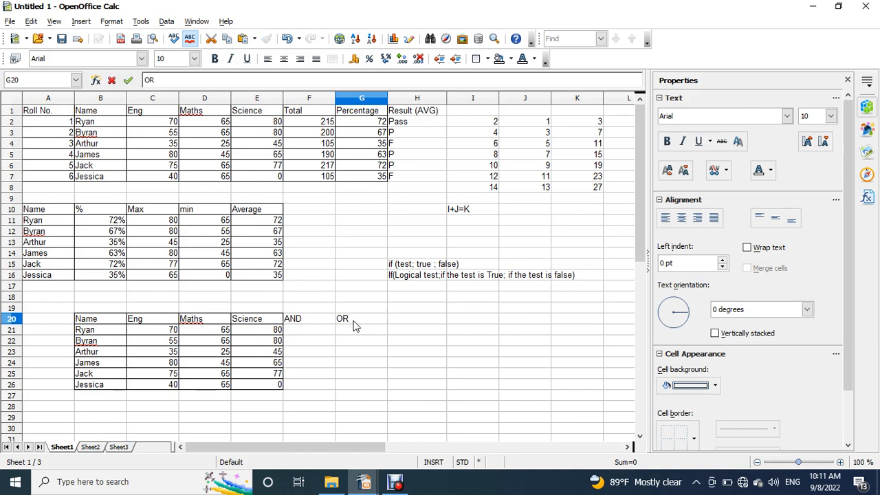
click(413, 321)
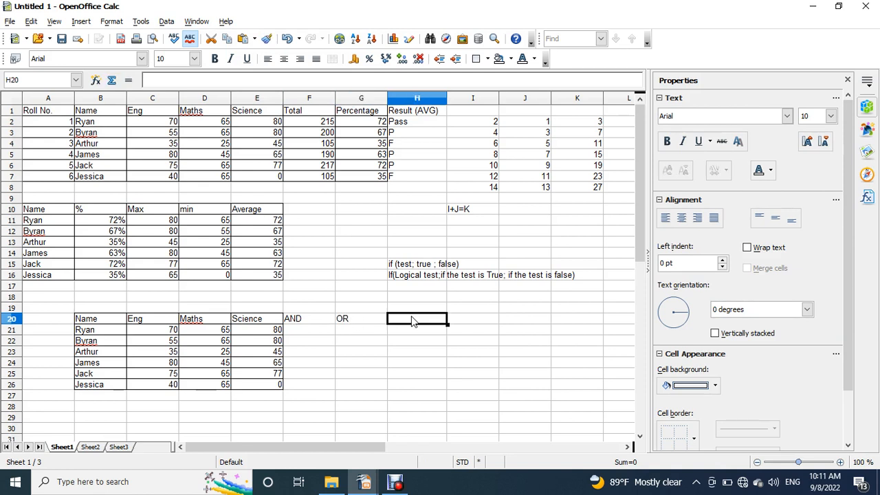
text(Result)
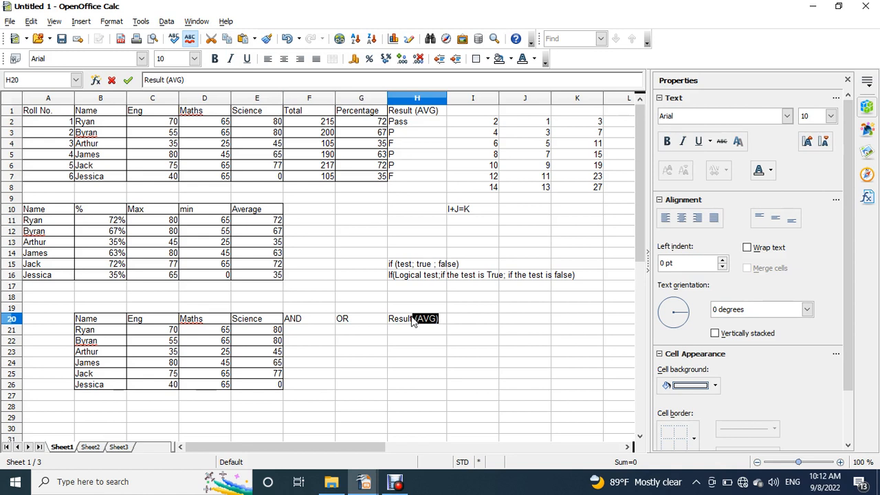
text( (Eac)
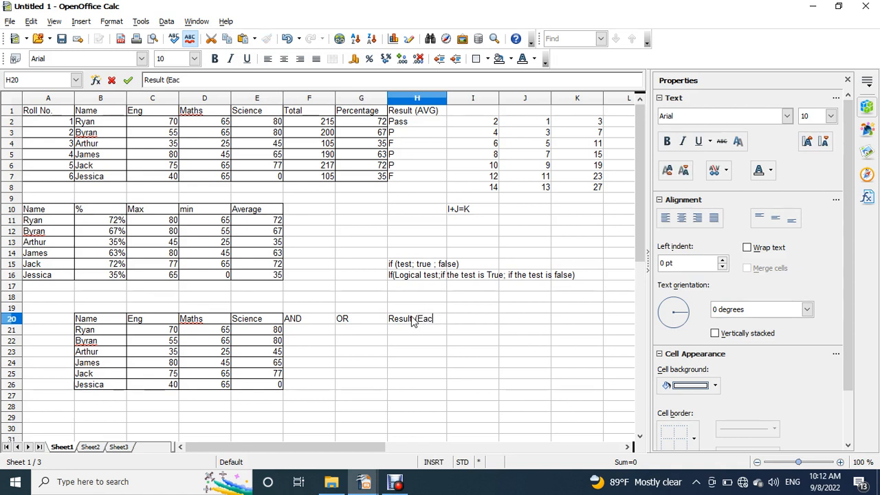
text(h))
key(Return)
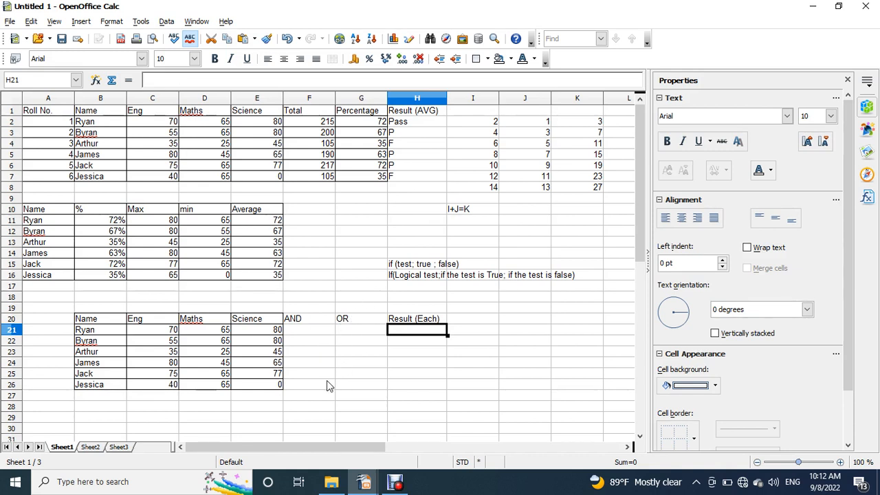
drag(317, 321, 314, 328)
click(321, 336)
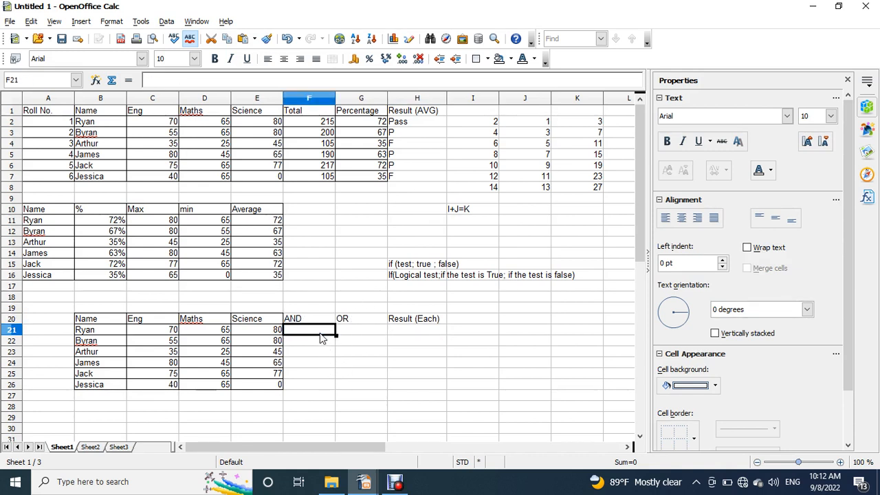
drag(142, 333, 256, 334)
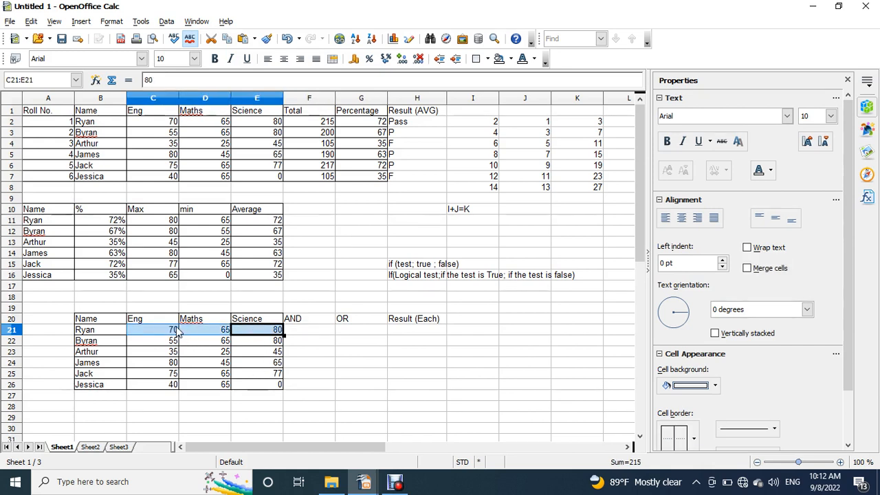
click(308, 329)
drag(173, 334, 245, 334)
click(297, 331)
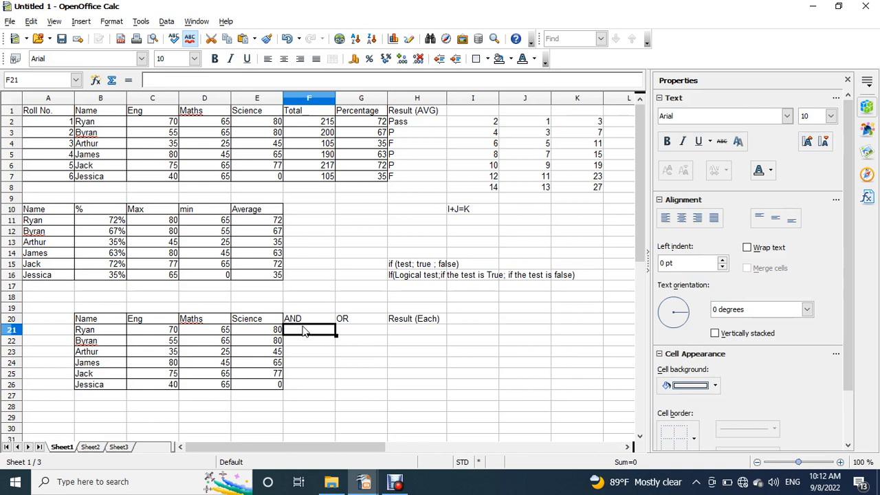
click(348, 336)
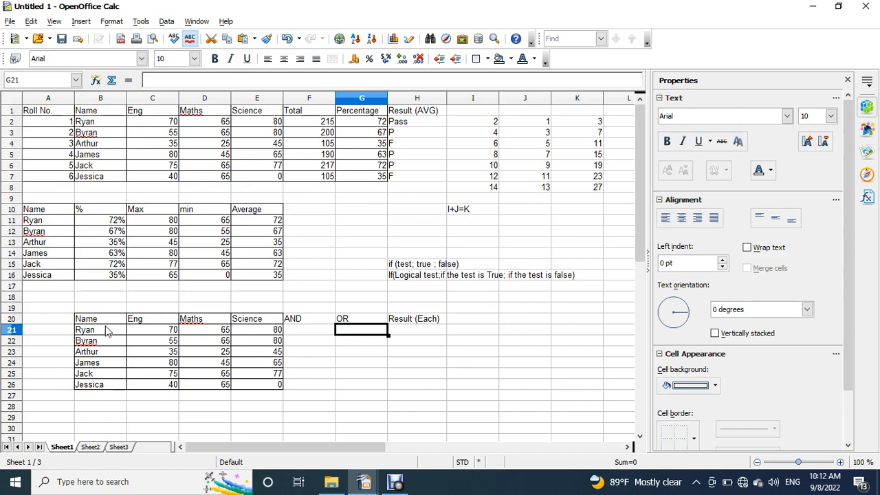
click(323, 331)
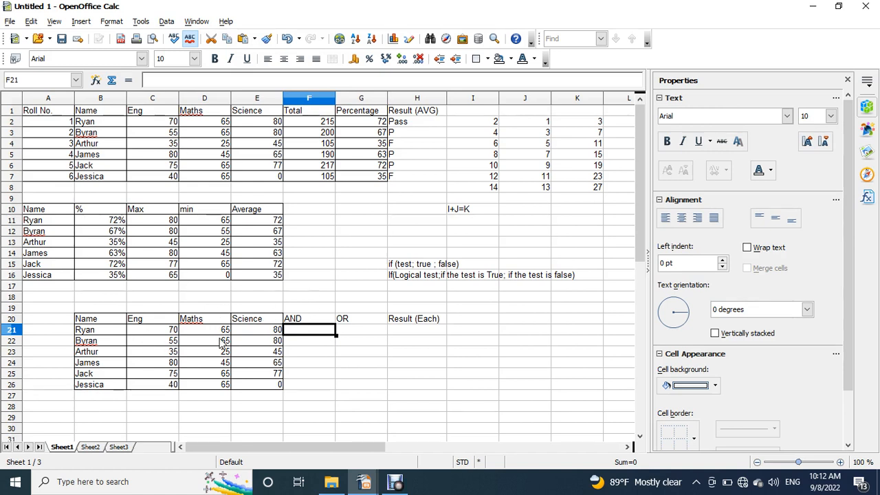
text(=)
key(BackSpace)
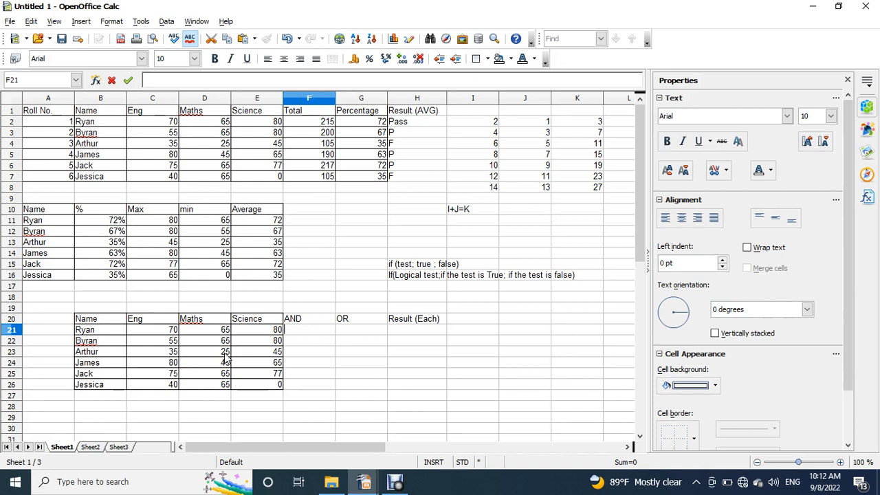
- Change the Eng mark in cell C4 of the first marks table to 75
click(175, 352)
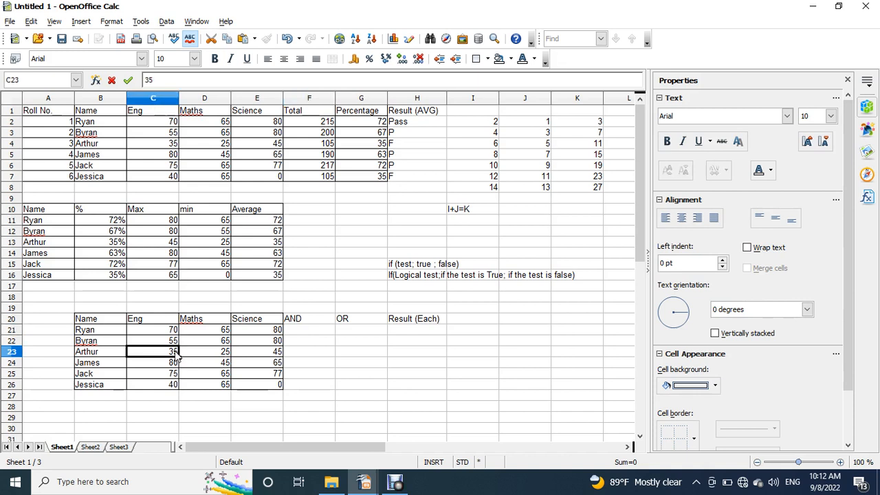
click(175, 143)
drag(174, 144, 169, 144)
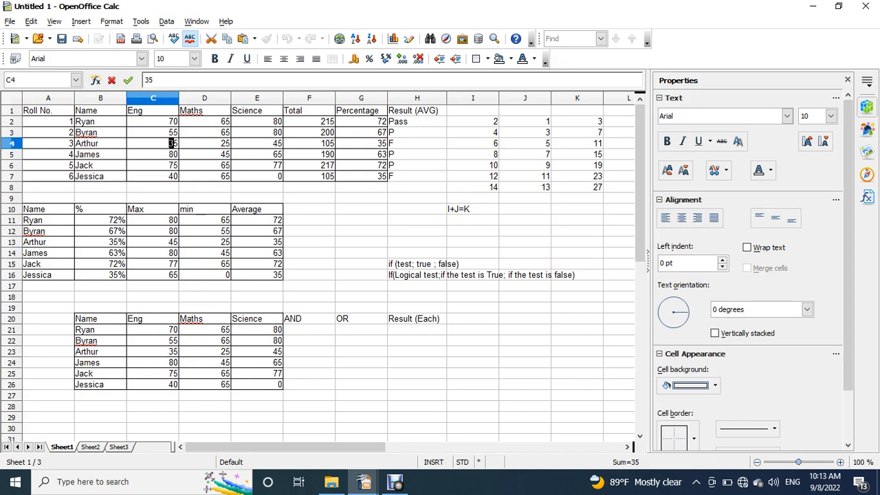
text(7)
key(Return)
- Change the matching Eng mark in cell C23 of the lower table to 75
double_click(172, 354)
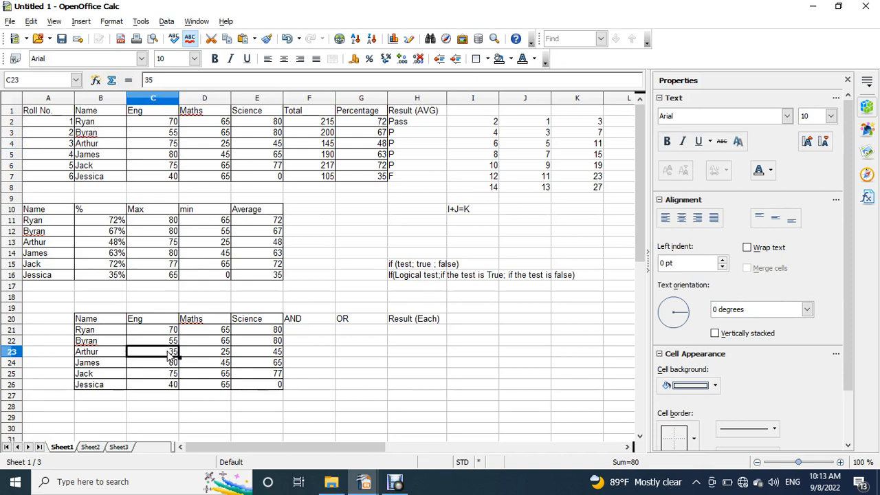
drag(169, 352, 175, 353)
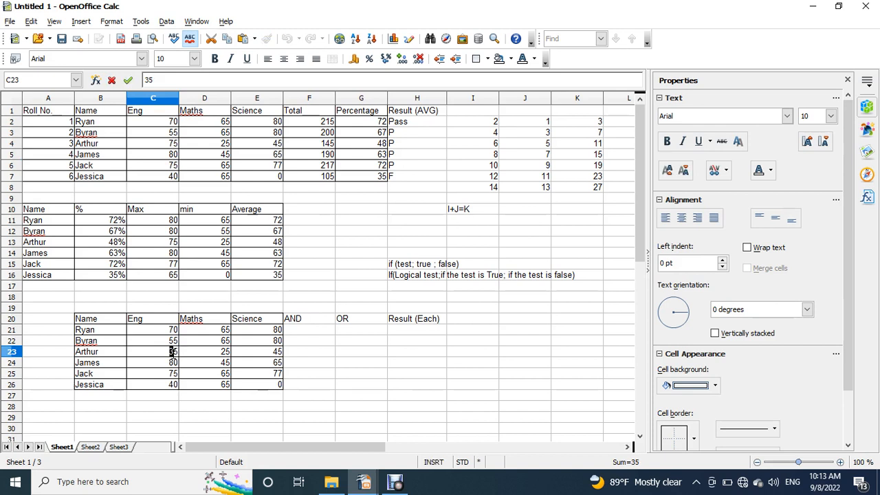
text(7)
key(Return)
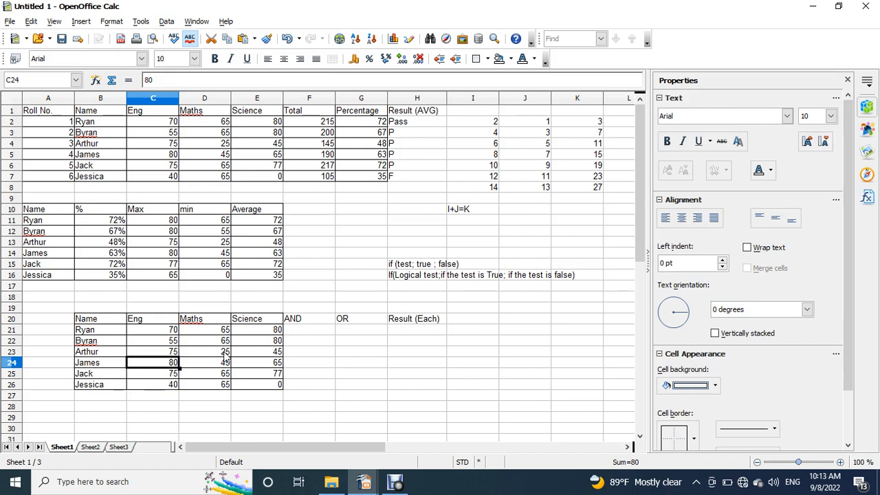
- Start an AND formula in cell F21 with semicolons separating three empty conditions
click(320, 334)
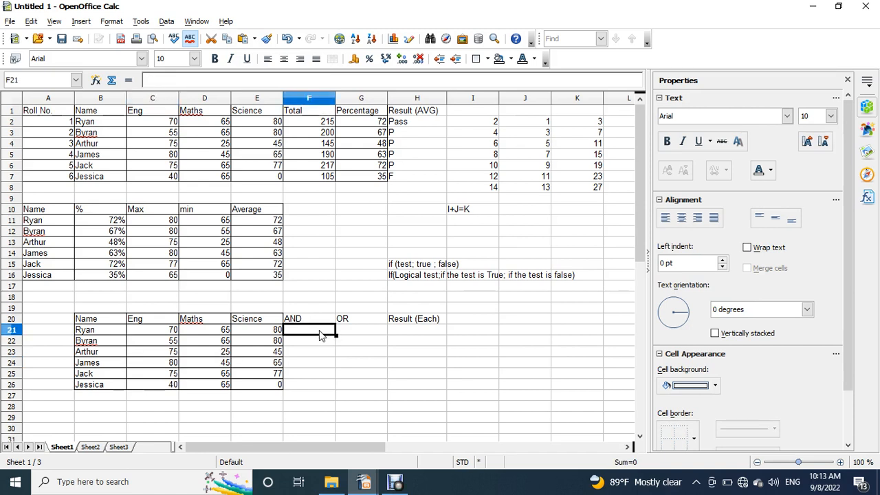
text(=)
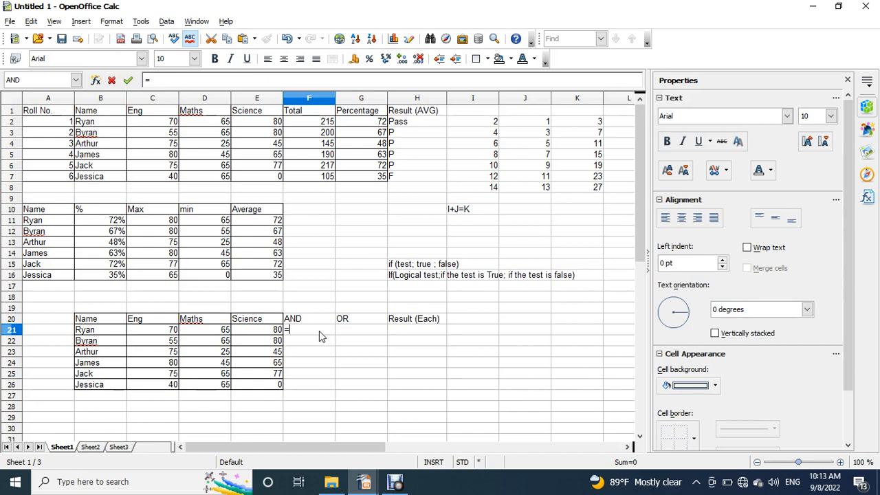
text(and)
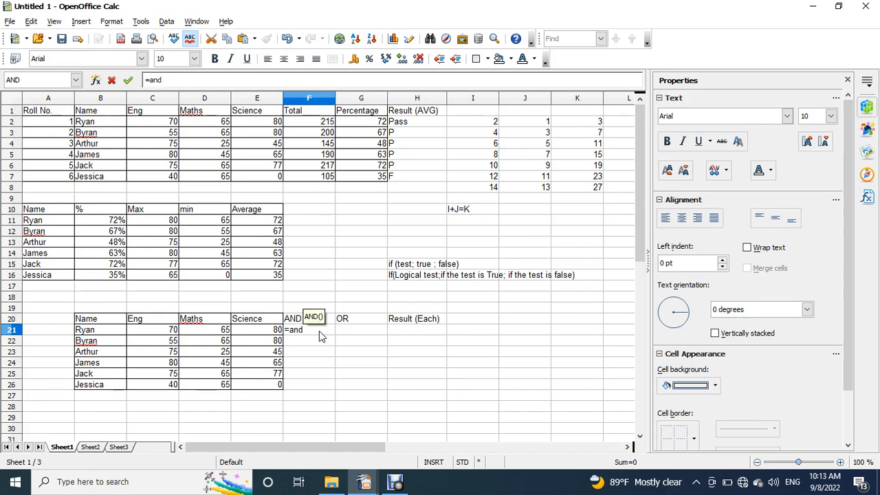
text(())
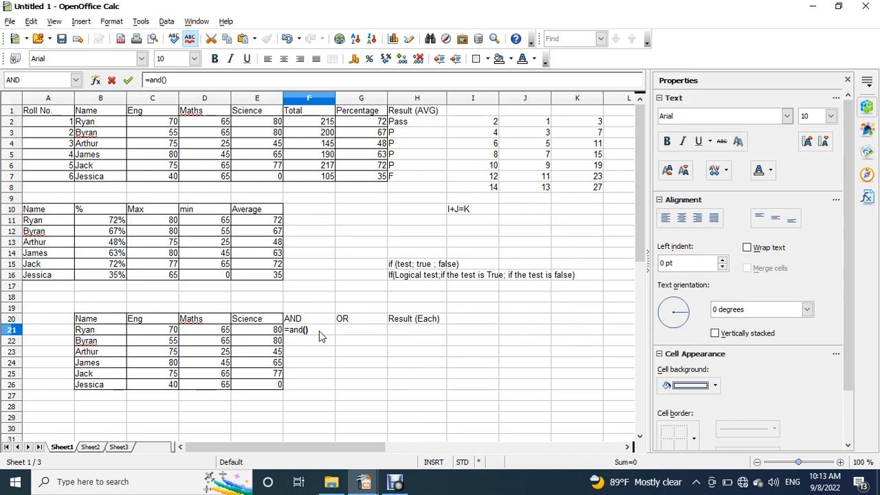
key(Left)
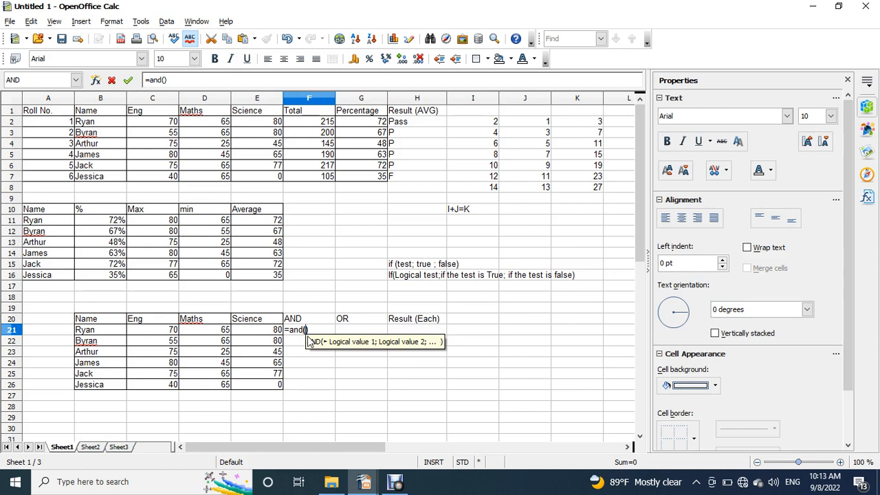
text(;)
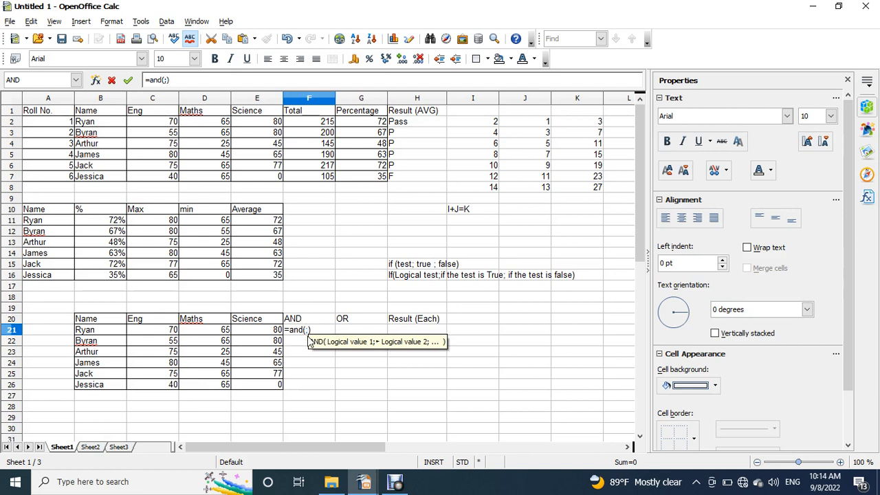
text(;)
key(Left)
key(Left)
- Fill in C21>39 and D21>39 as the first two conditions of the AND formula in F21
click(163, 332)
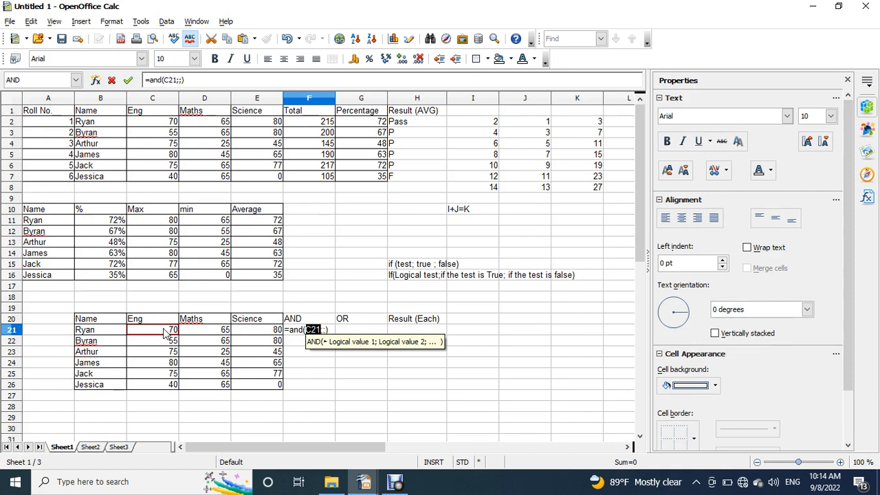
text(>)
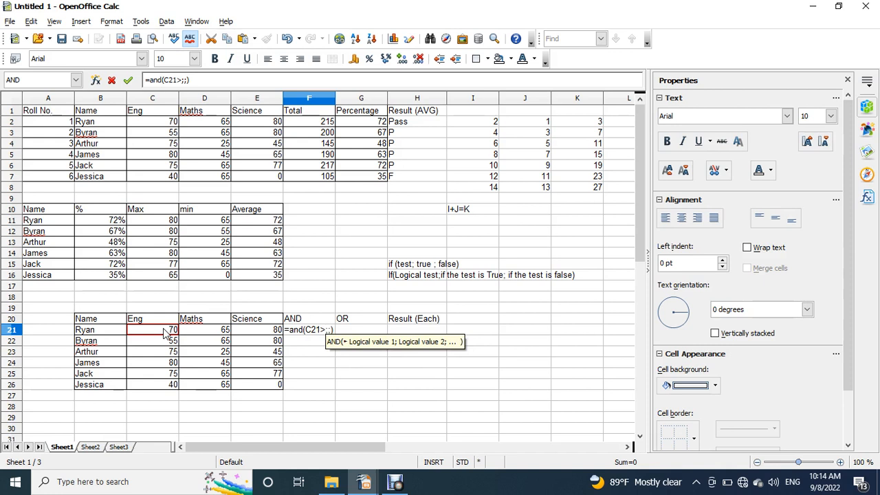
text(3)
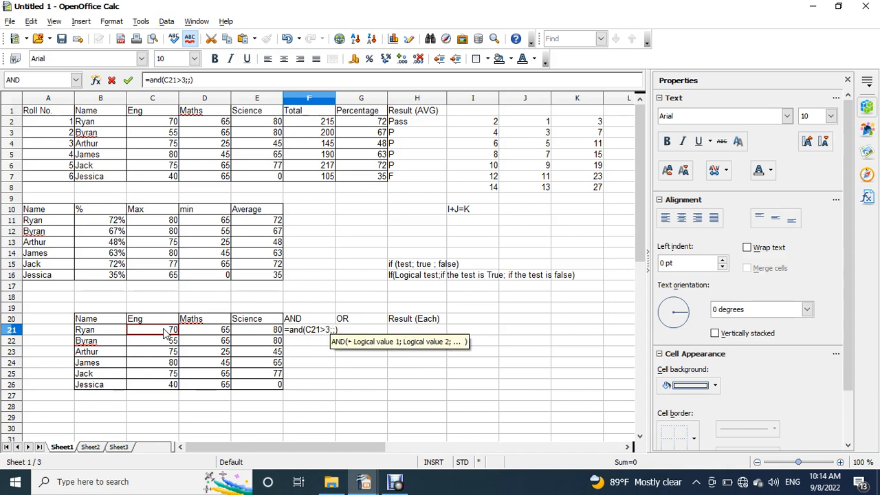
text(9)
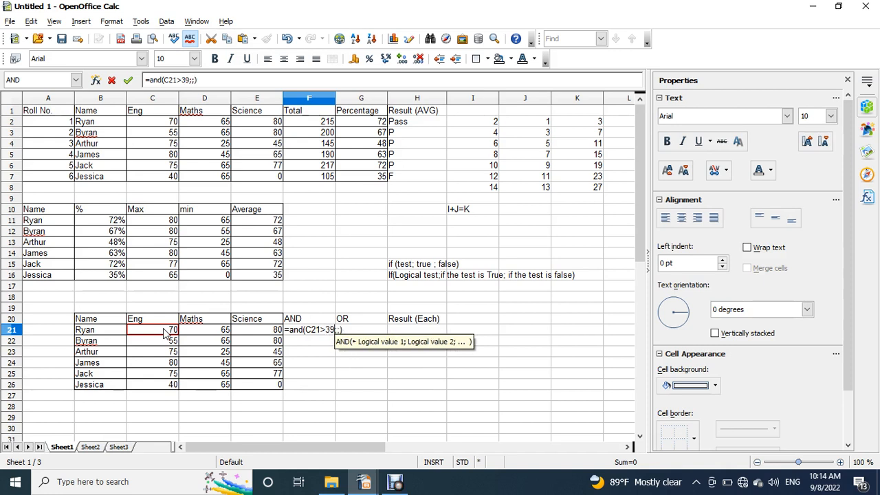
click(337, 332)
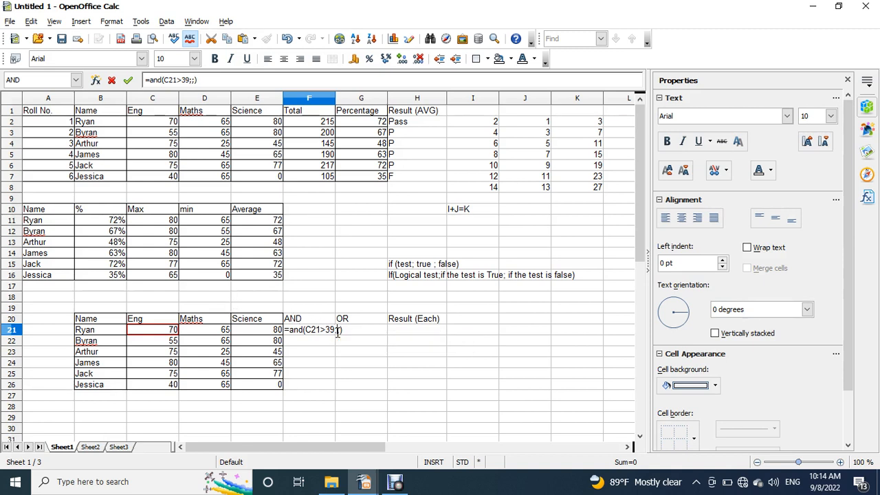
click(211, 332)
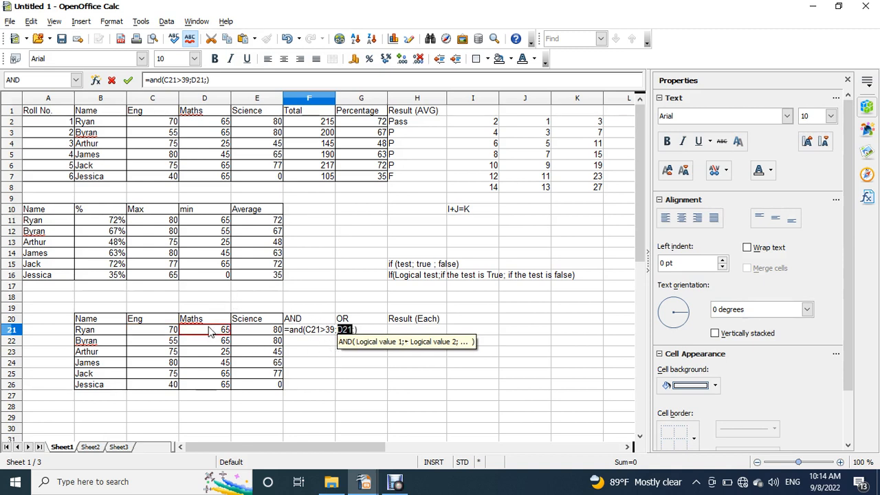
text(>)
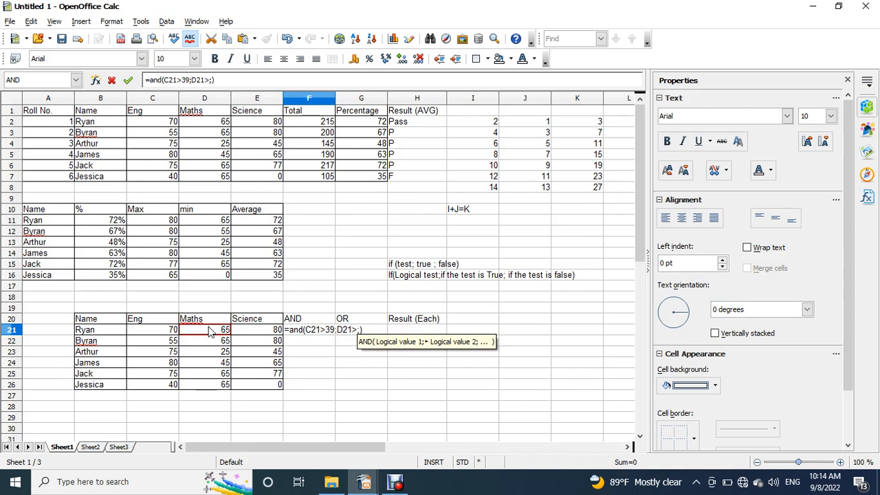
text(39)
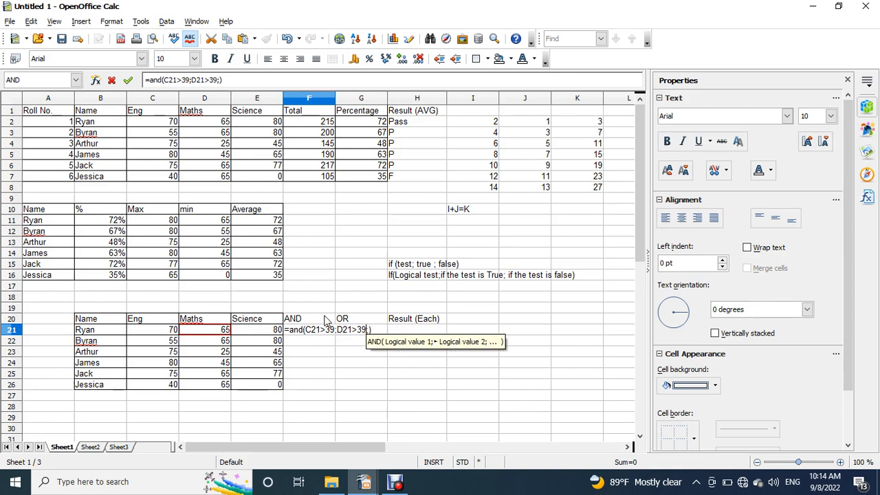
- Add E21>39 as the third condition of the AND formula in F21 and enter the formula
key(Right)
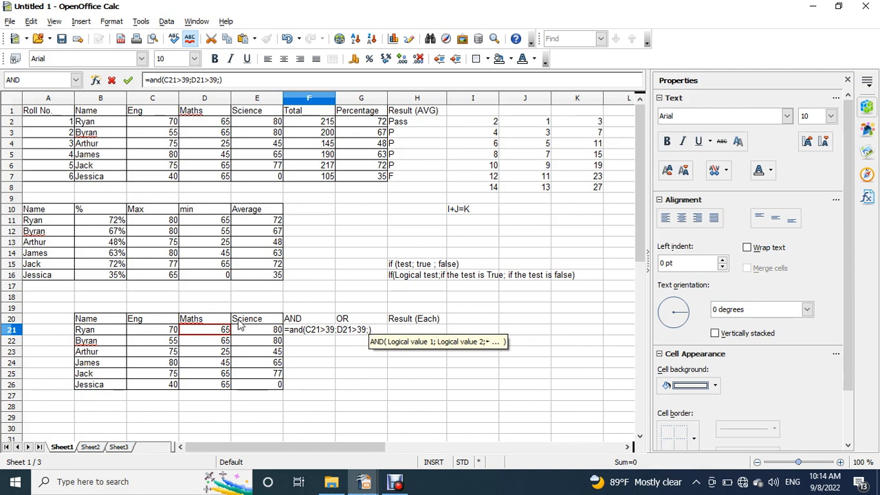
click(265, 335)
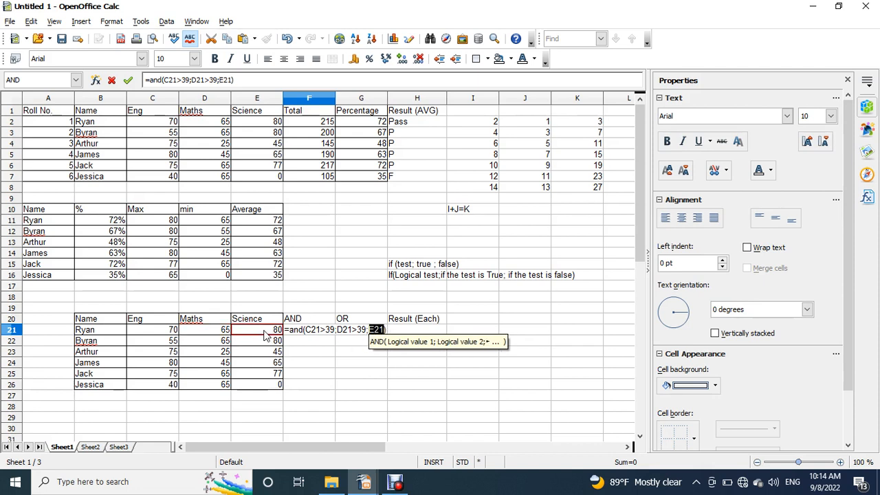
text(>)
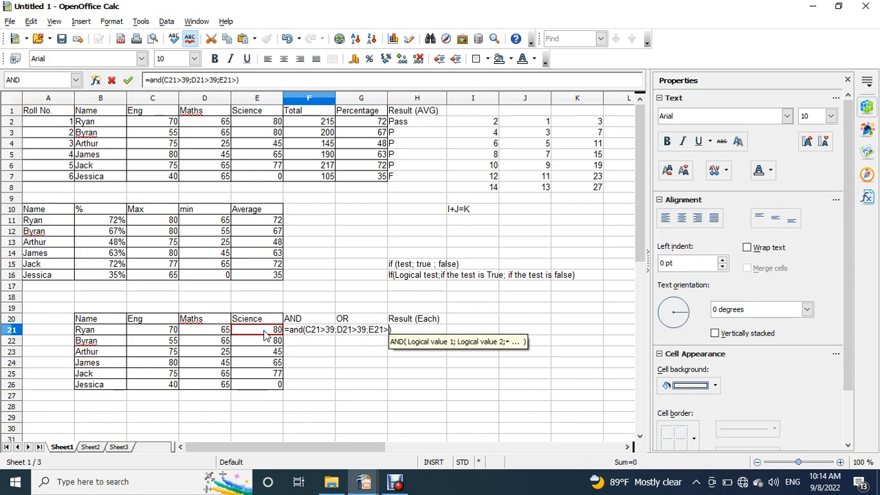
text(39)
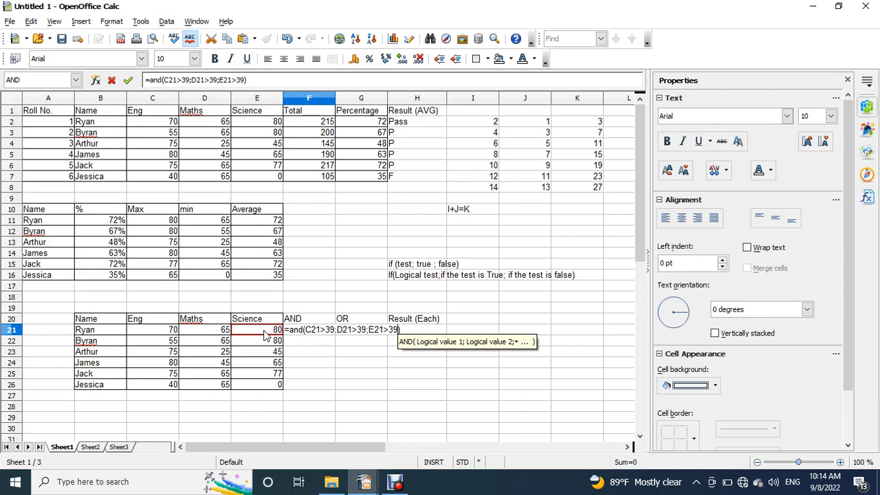
key(Return)
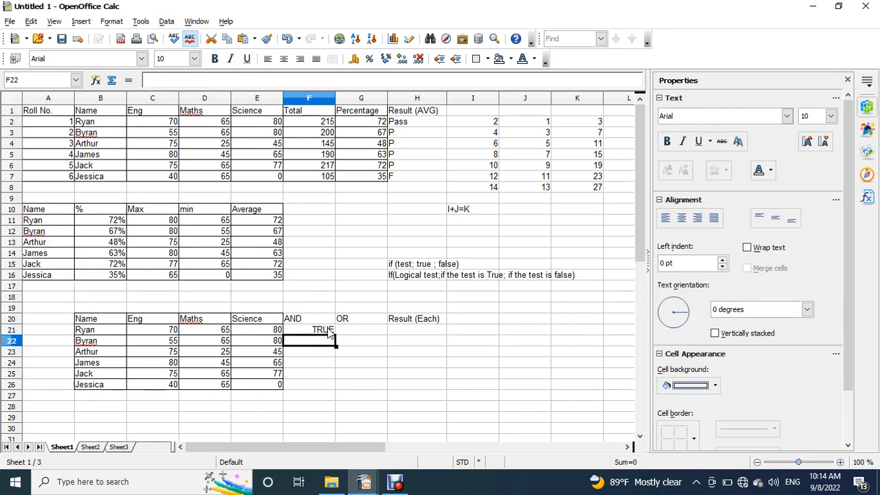
- Copy the AND formula from F21 down to F26 and check the last row against its Science mark
click(328, 334)
drag(337, 334, 334, 392)
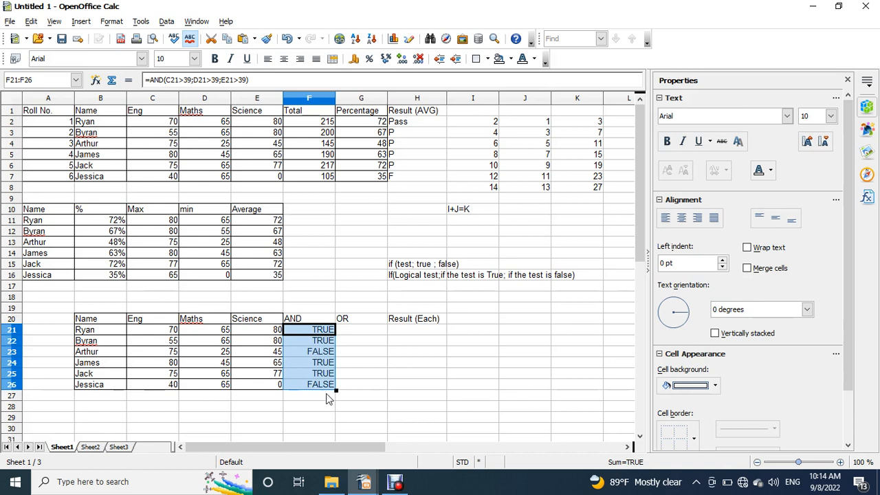
click(320, 389)
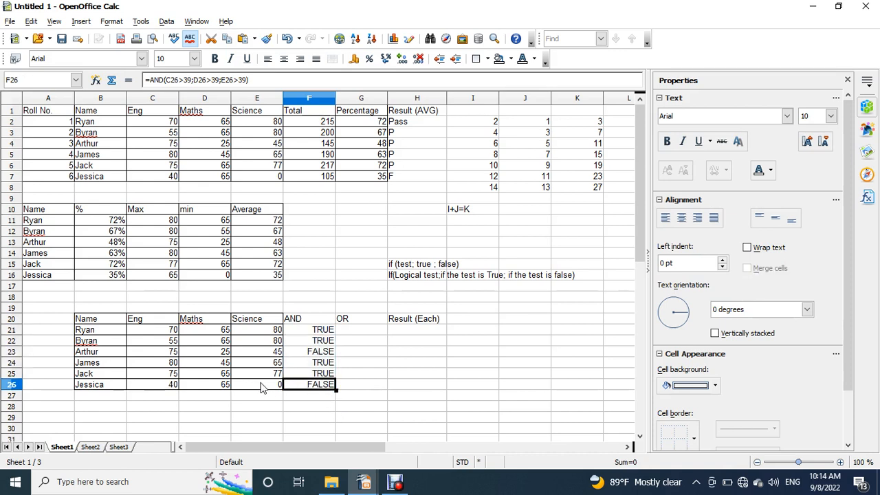
click(324, 331)
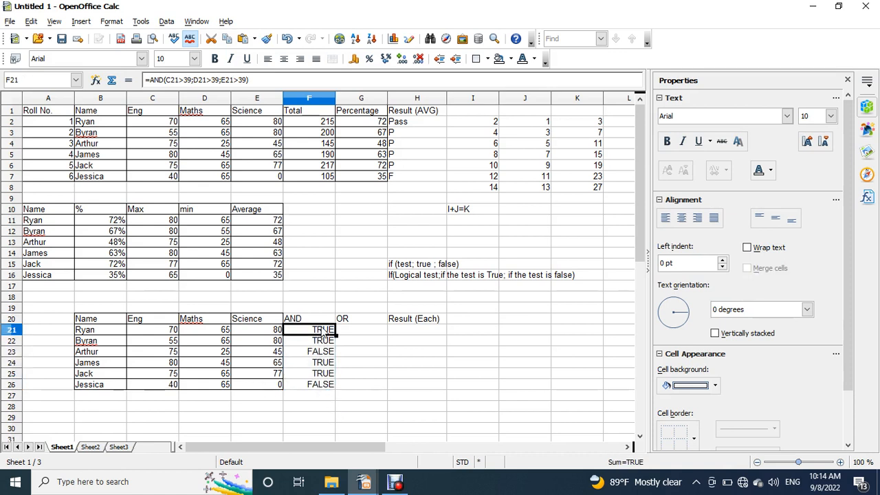
click(314, 388)
click(277, 392)
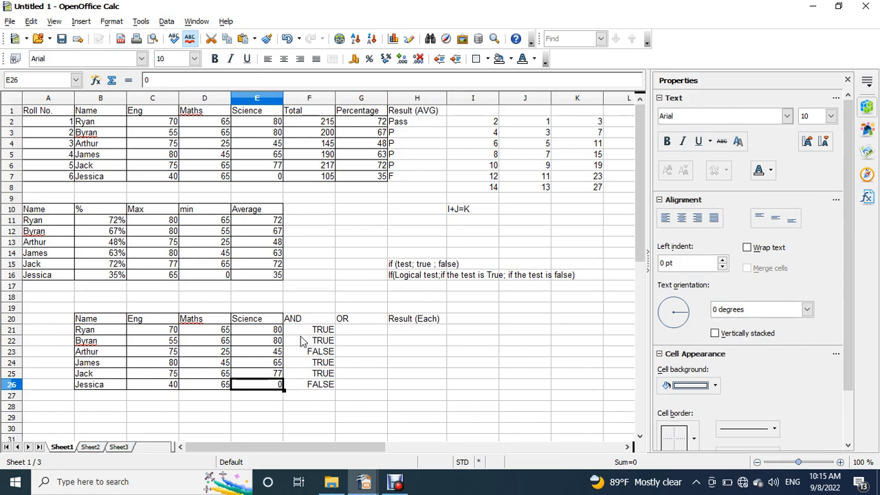
- Start an OR formula in cell G21 with C21<40 as its first condition
click(358, 332)
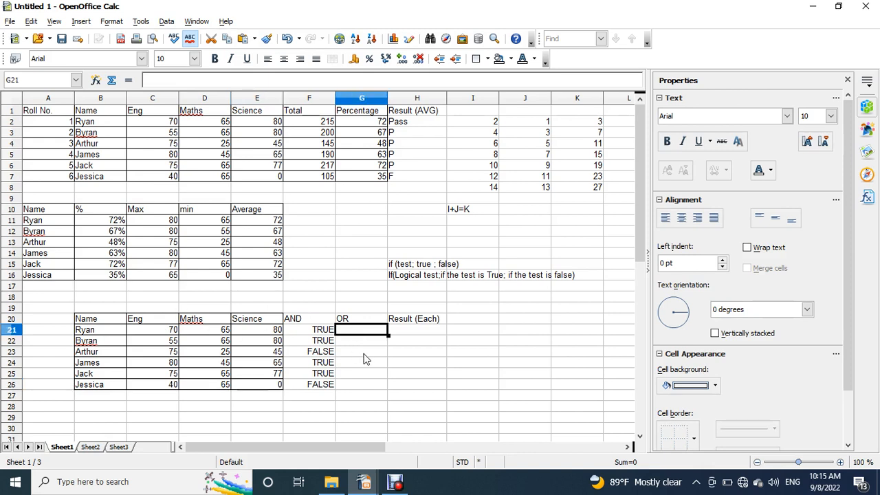
text(=)
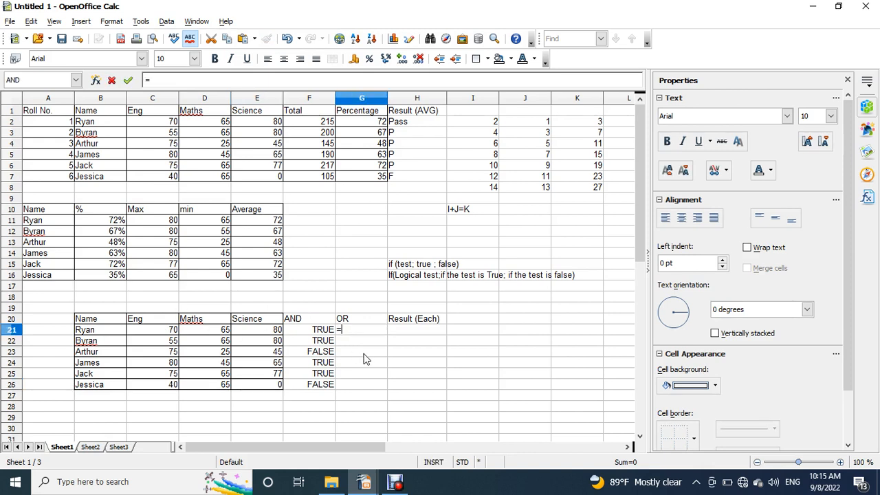
text(or()
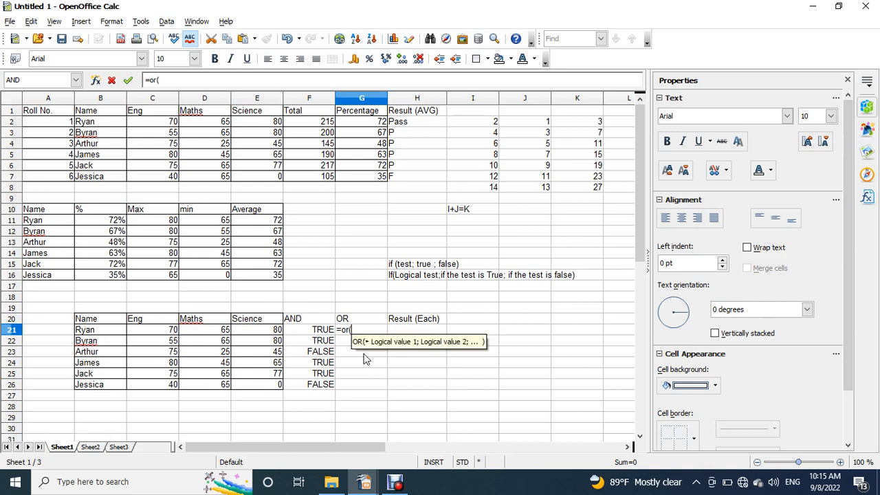
text())
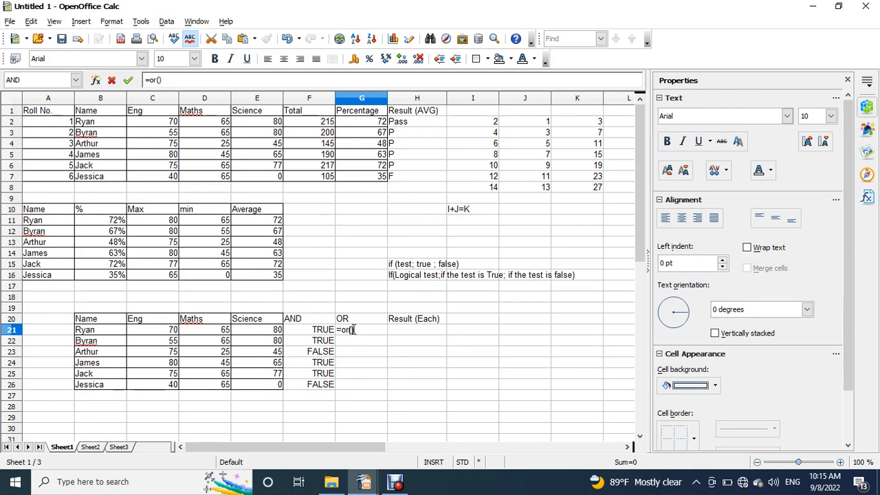
click(351, 330)
click(352, 330)
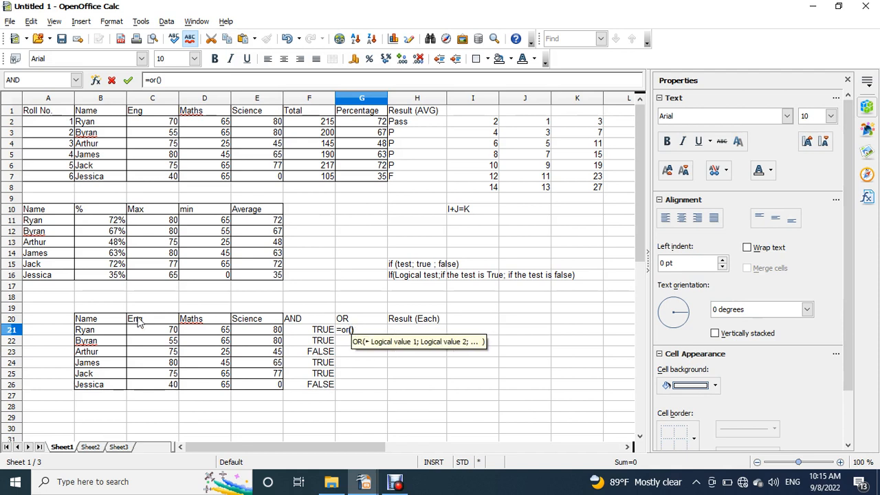
click(172, 330)
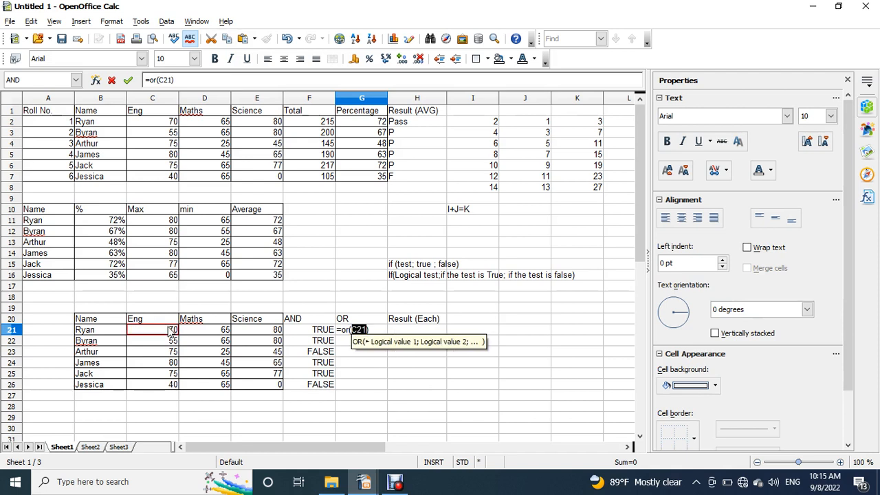
text(<)
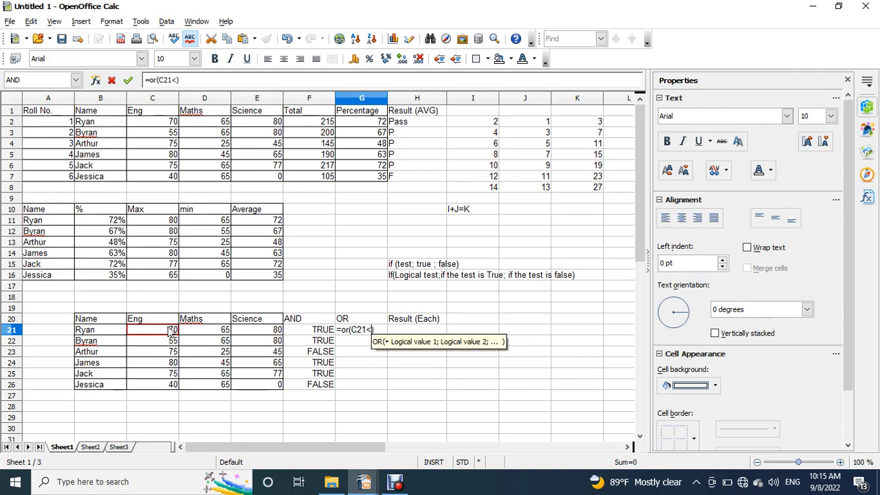
text(40)
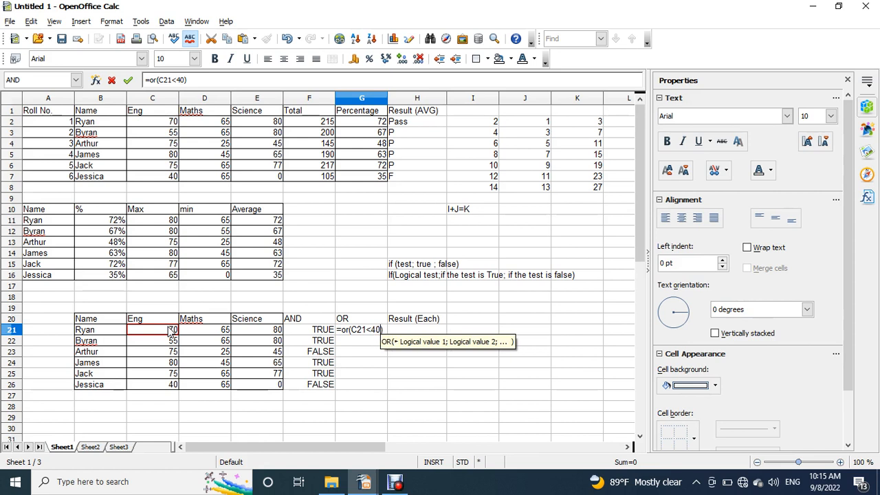
- Add D21<40 and E21,40 after the first condition of the OR formula in G21, separated by semicolons, and enter it
text(;)
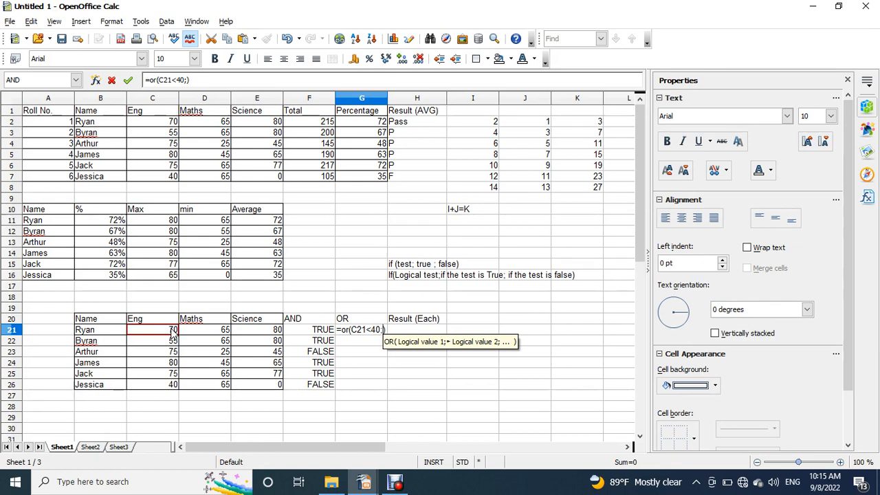
click(206, 334)
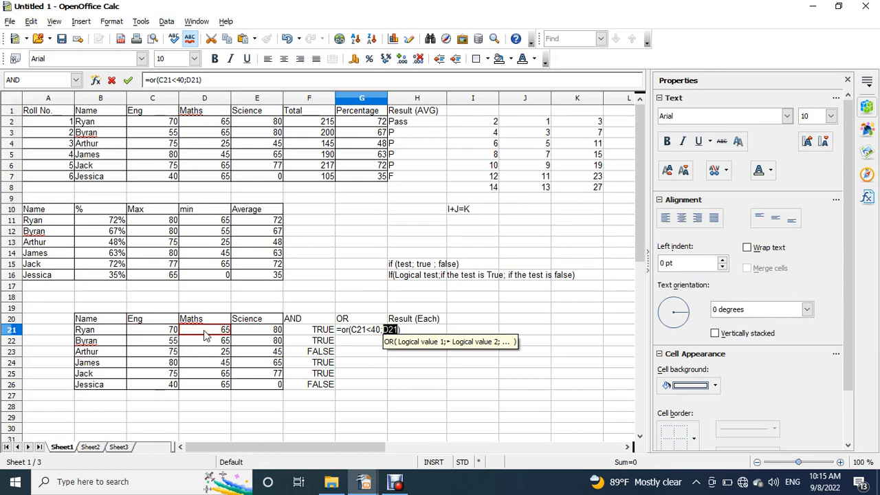
text(<40)
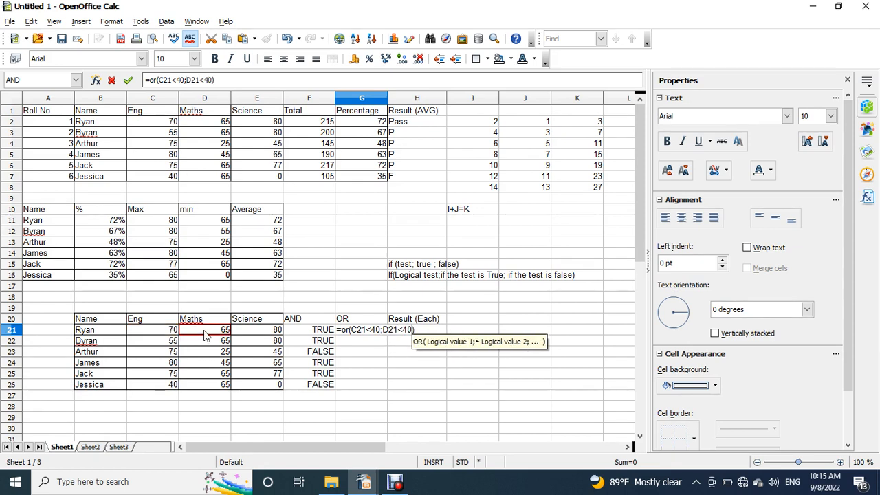
text(;)
click(260, 335)
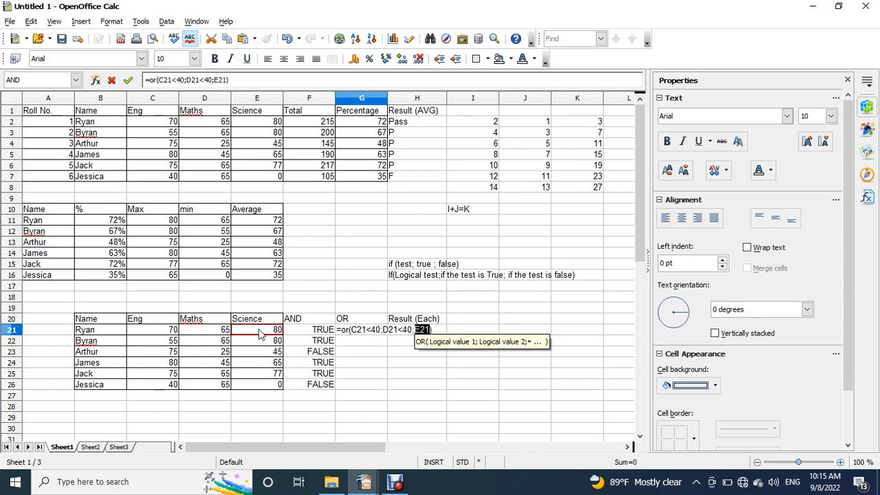
text(,40)
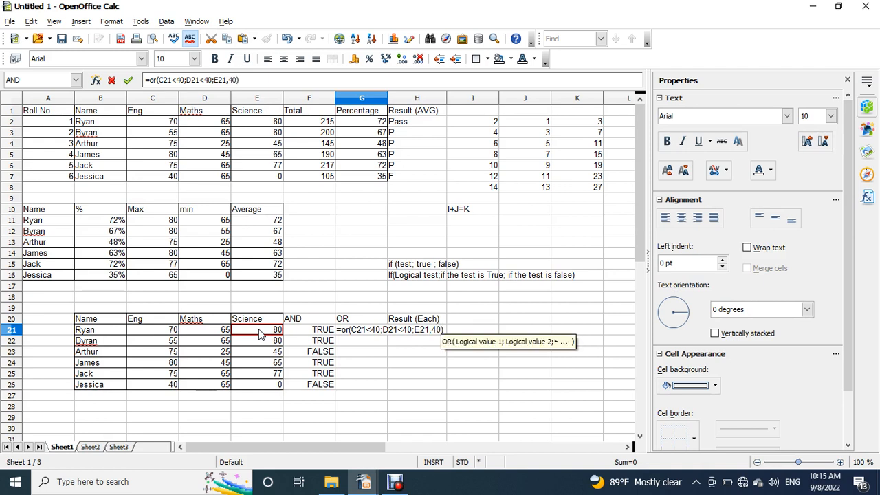
key(Return)
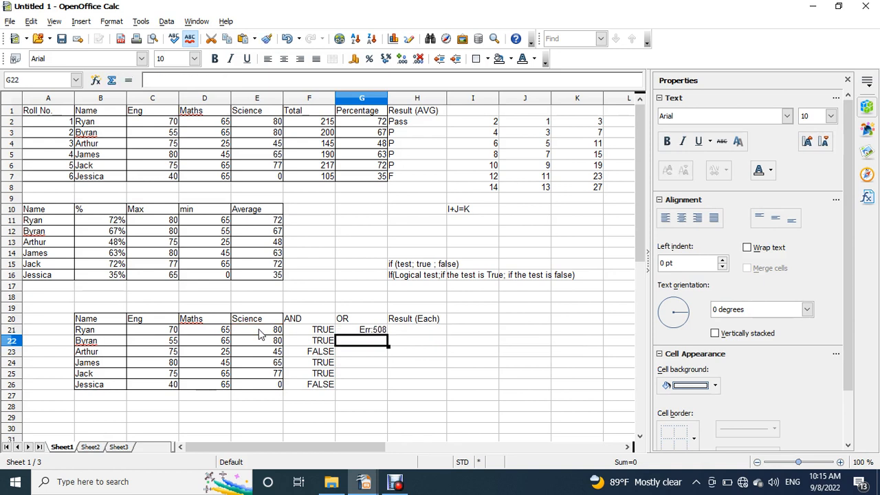
- Replace the comma after E21 in G21's OR formula with a semicolon and copy the formula down to G26
click(369, 332)
double_click(370, 331)
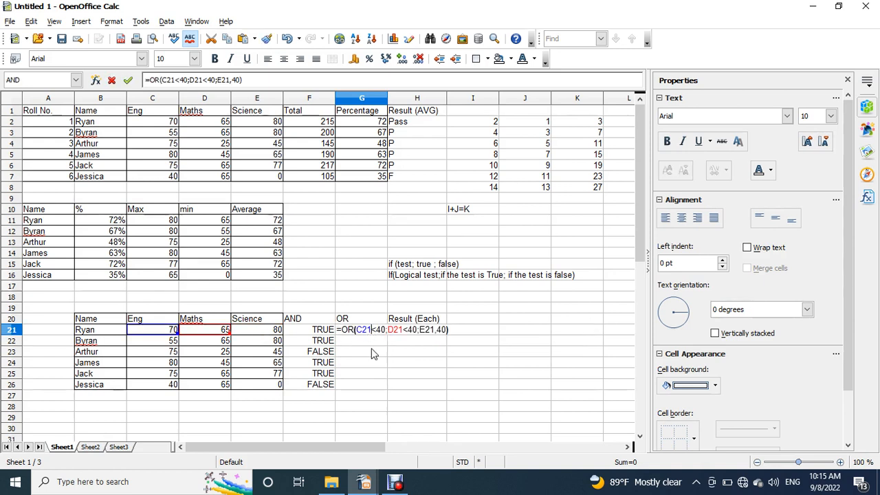
click(437, 330)
key(BackSpace)
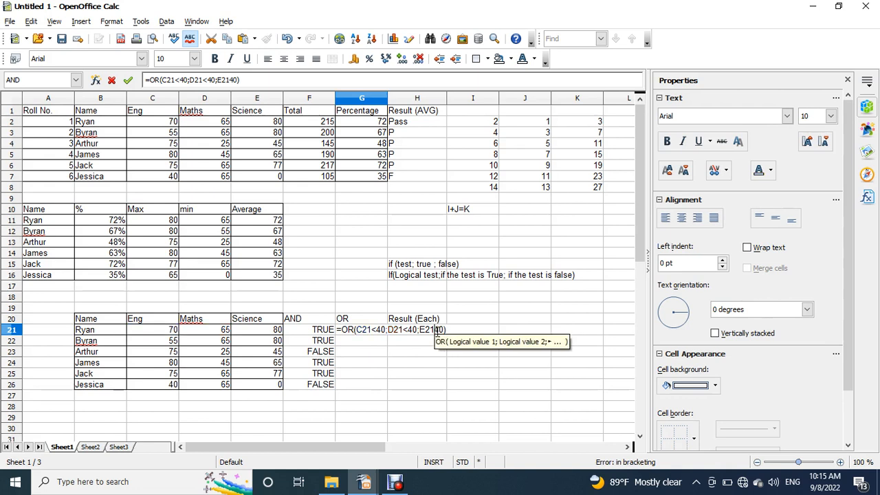
text(;)
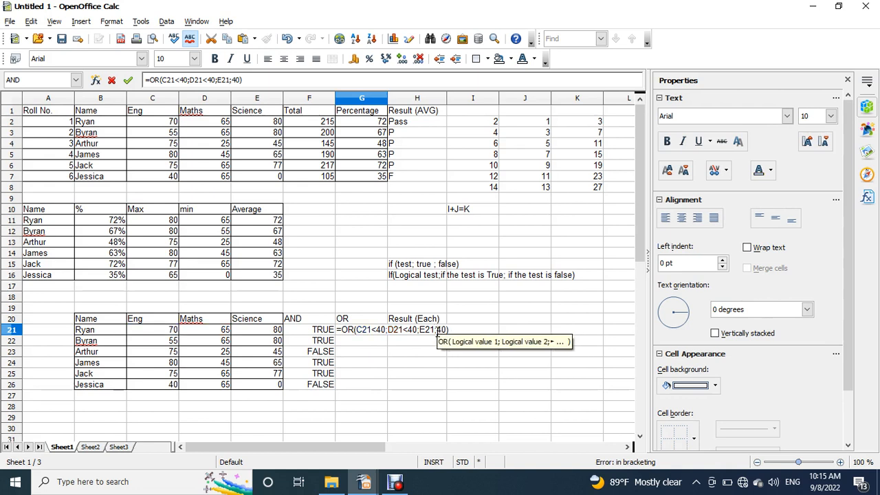
key(Return)
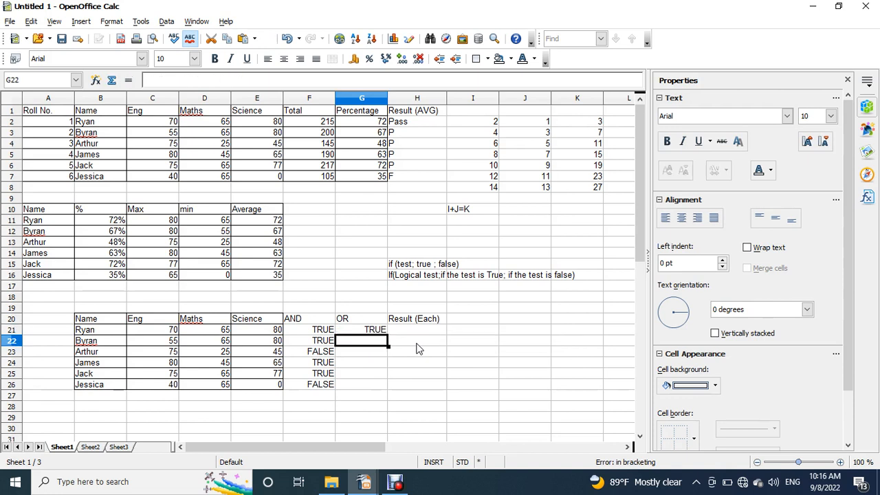
click(359, 331)
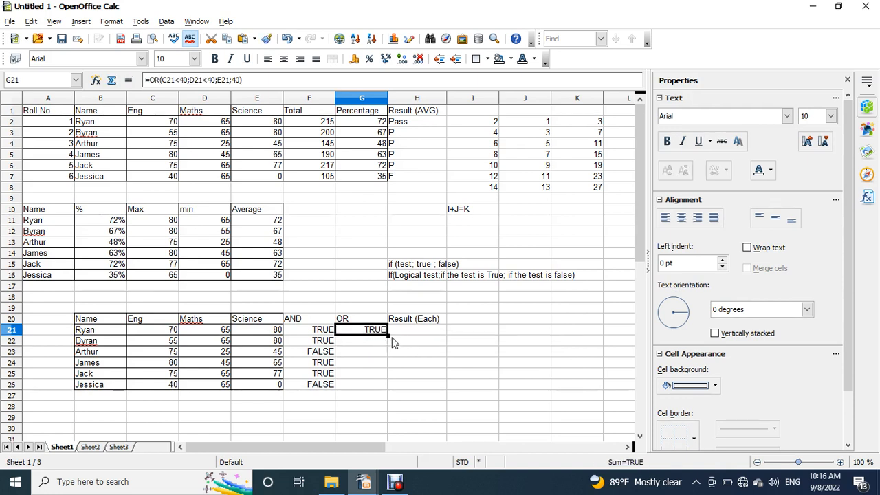
drag(388, 334, 385, 389)
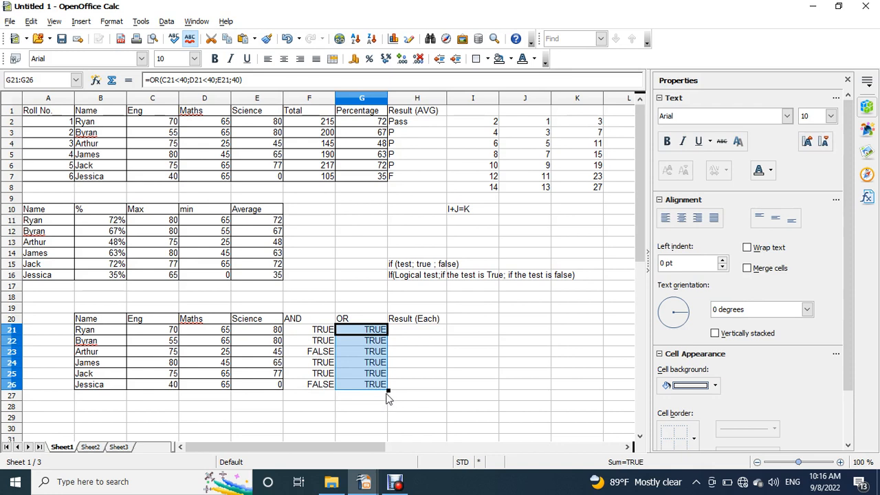
- Correct the last condition of G21's OR formula to E21<40 and copy the formula down to G26
double_click(378, 331)
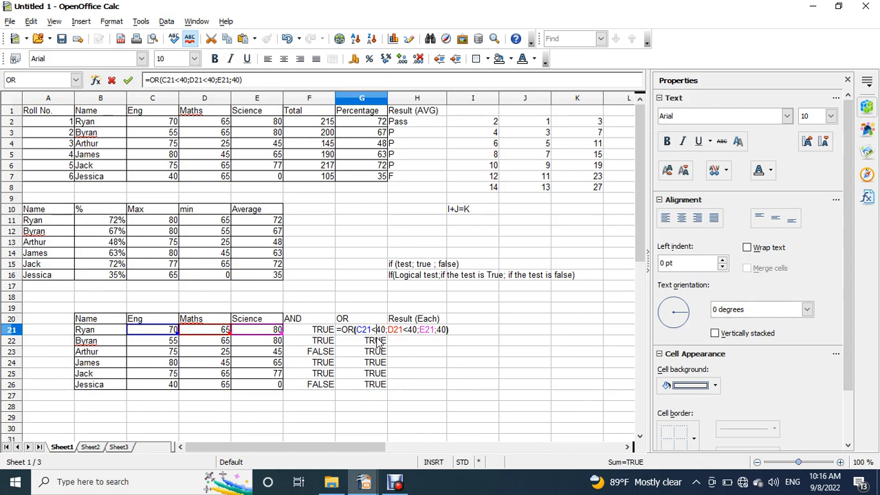
click(447, 330)
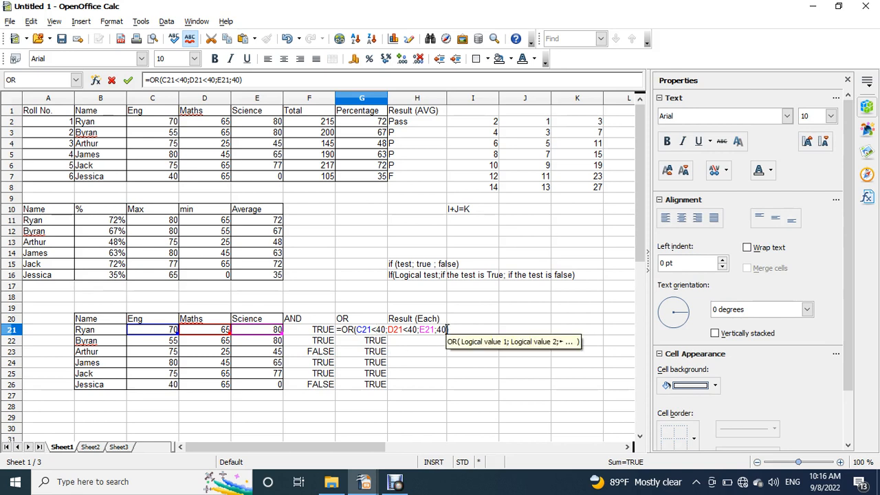
click(438, 330)
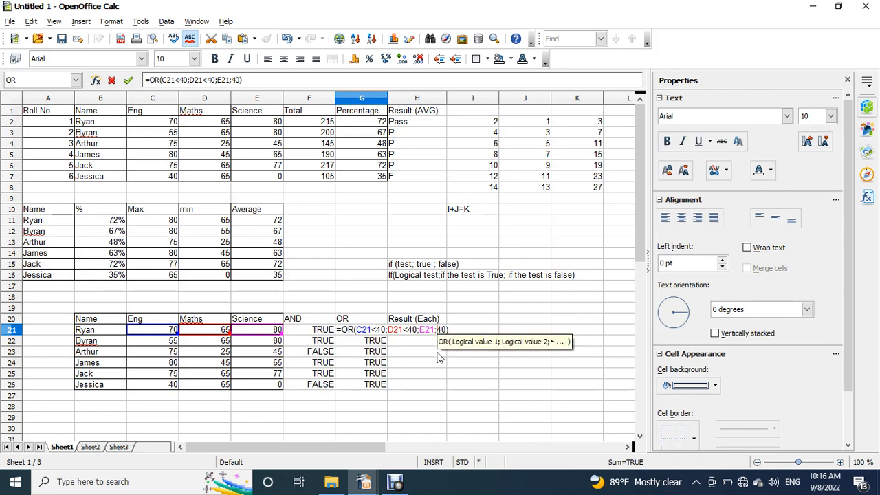
key(BackSpace)
text(<)
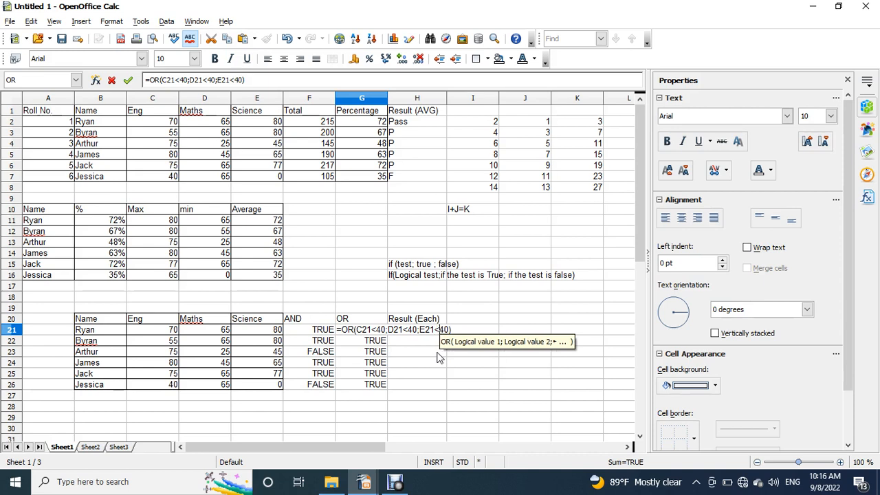
key(Return)
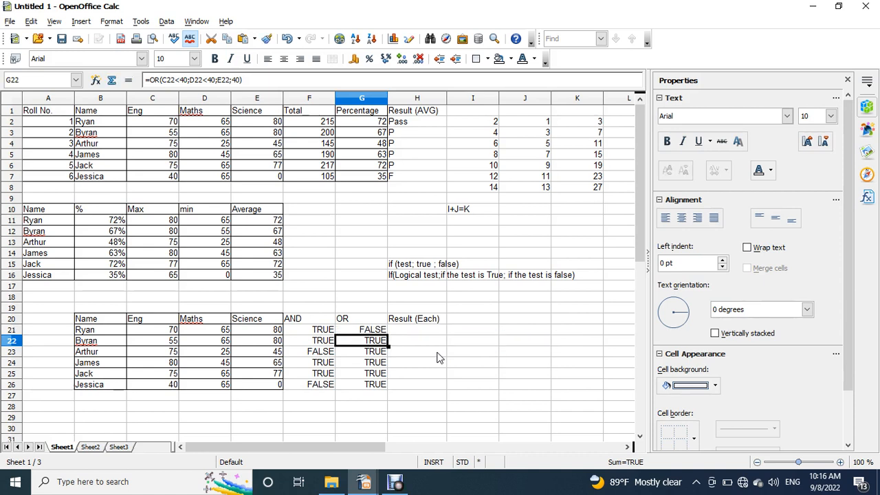
click(382, 333)
drag(390, 335, 386, 392)
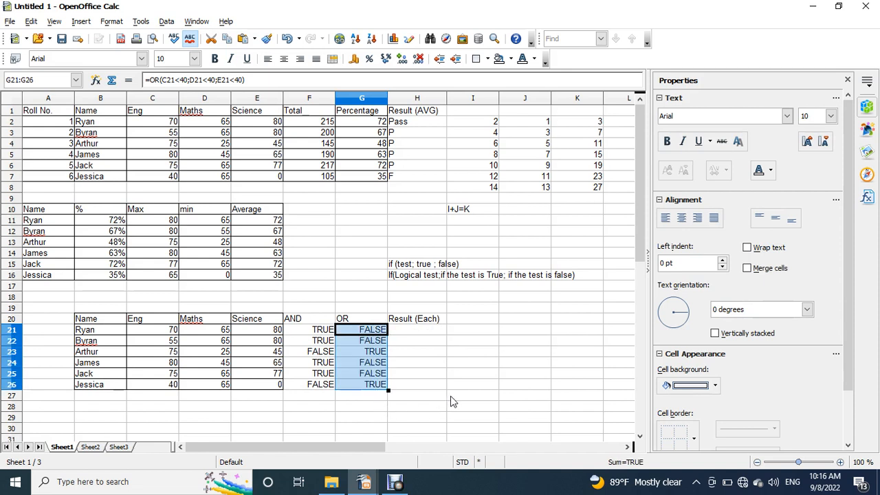
- Examine the OR formula in each cell from G21 to G26 against that row's Eng, Maths and Science marks
click(449, 373)
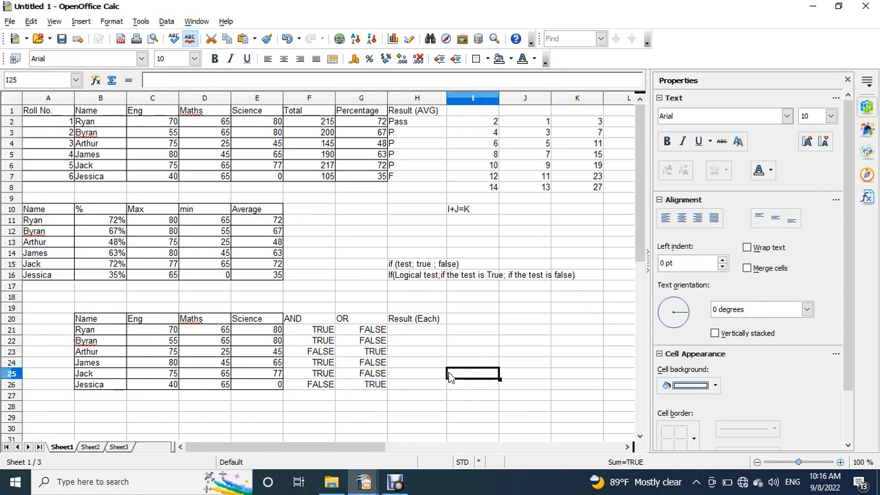
click(367, 330)
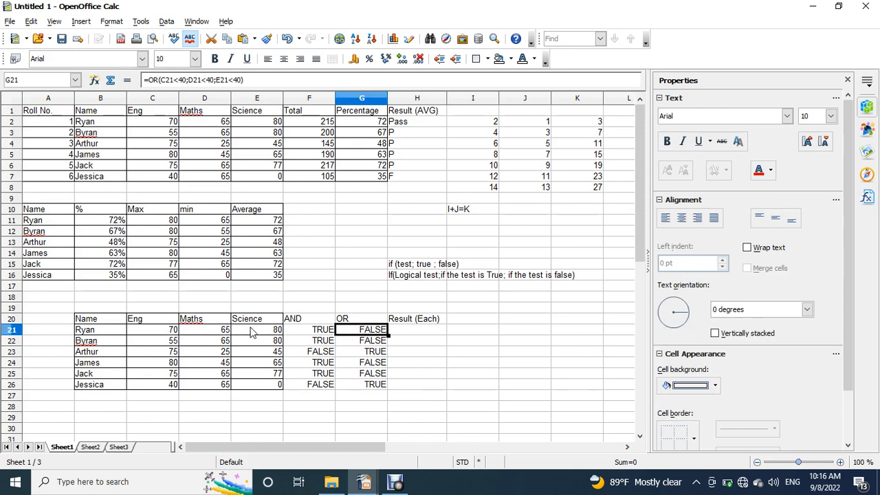
double_click(361, 332)
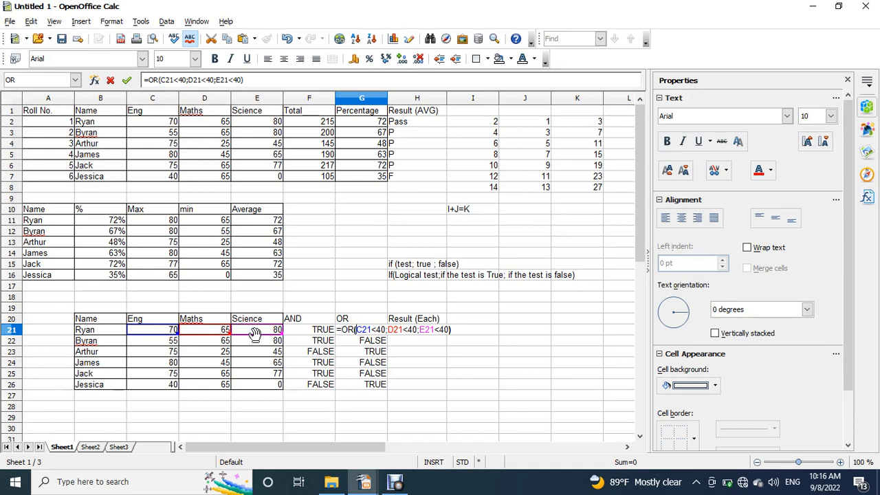
key(Return)
double_click(378, 340)
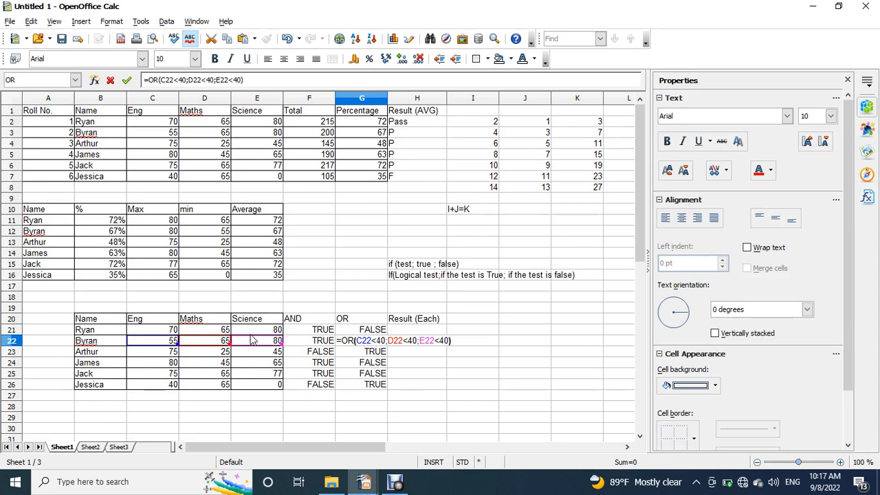
key(Return)
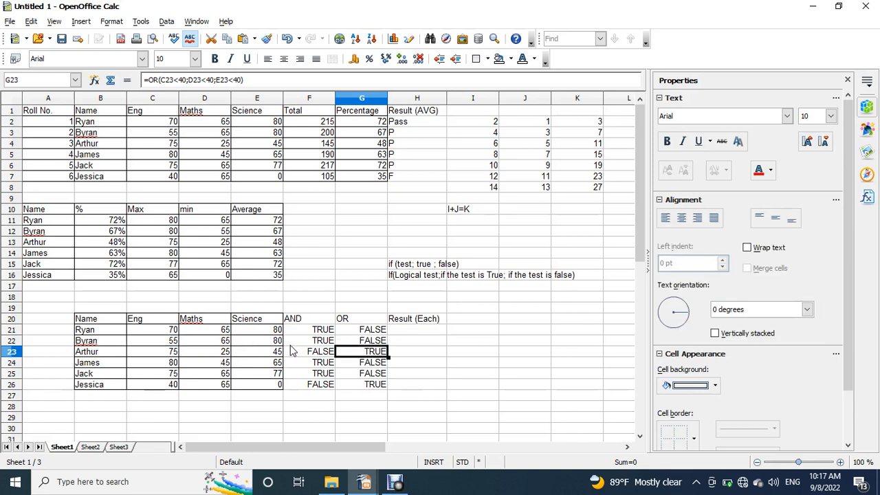
double_click(377, 356)
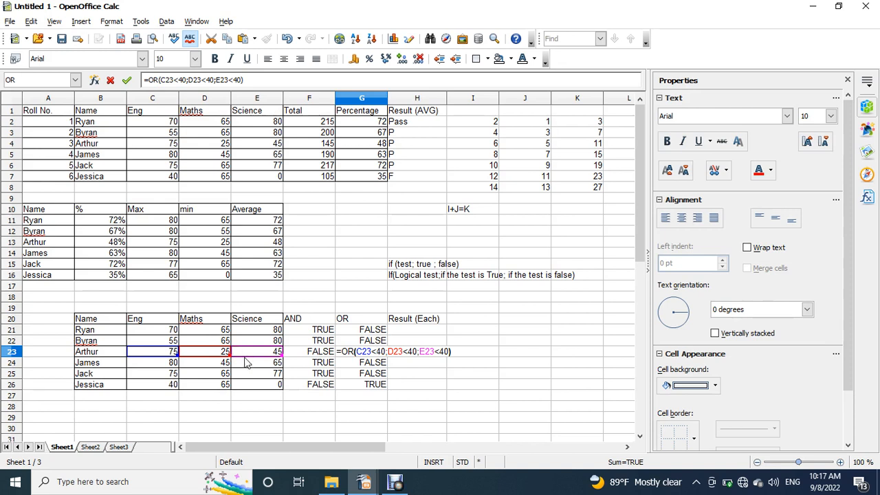
key(Return)
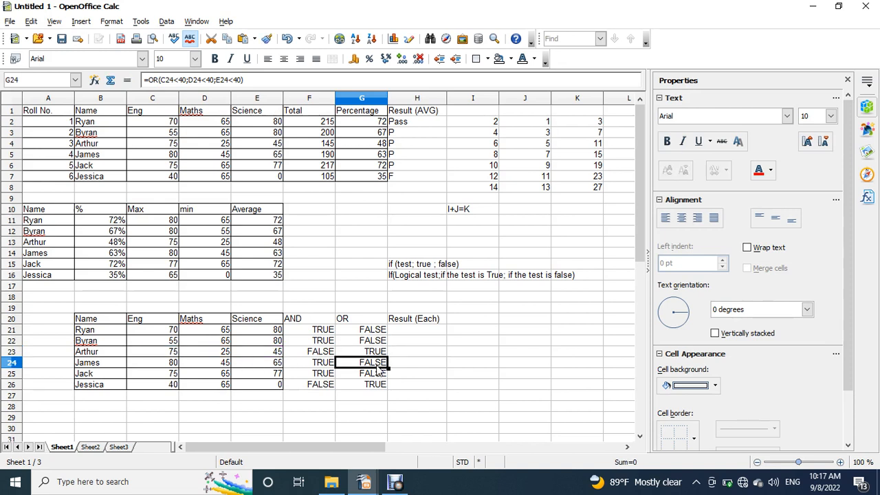
double_click(378, 368)
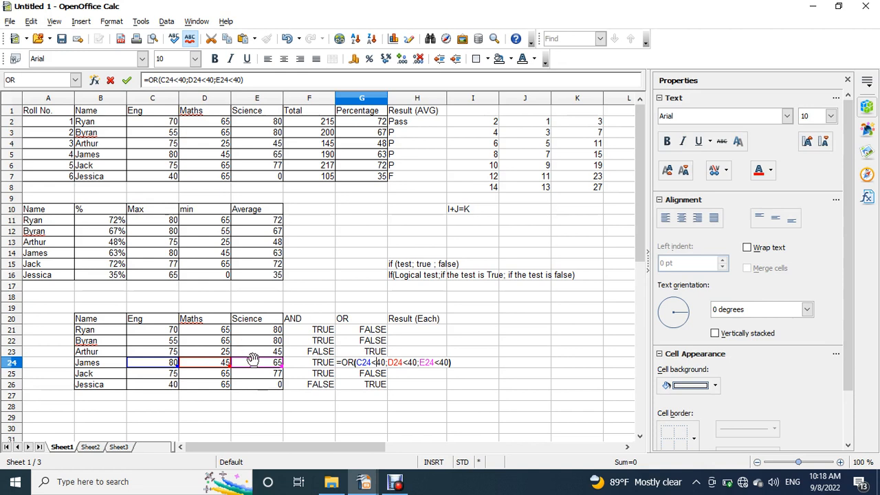
key(Return)
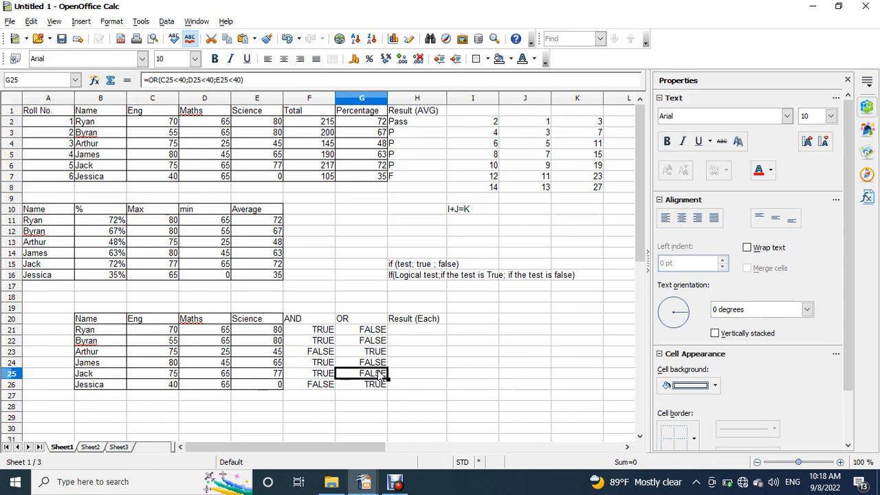
double_click(379, 374)
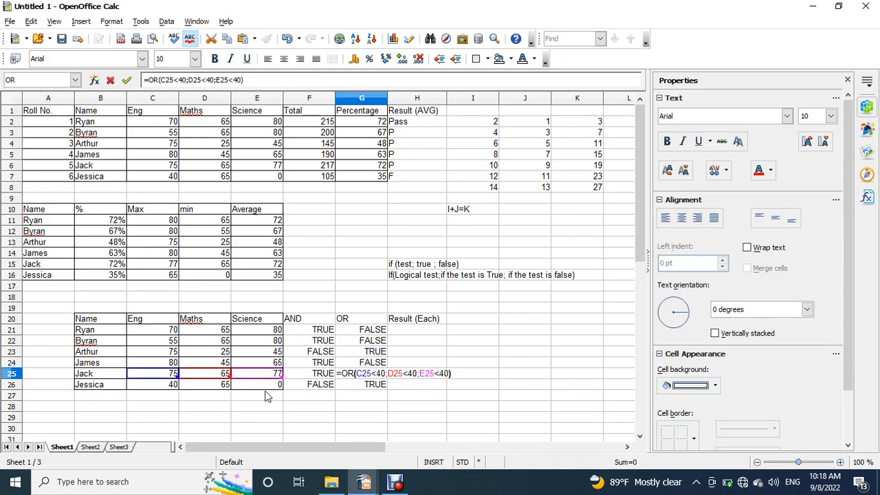
key(Return)
double_click(361, 378)
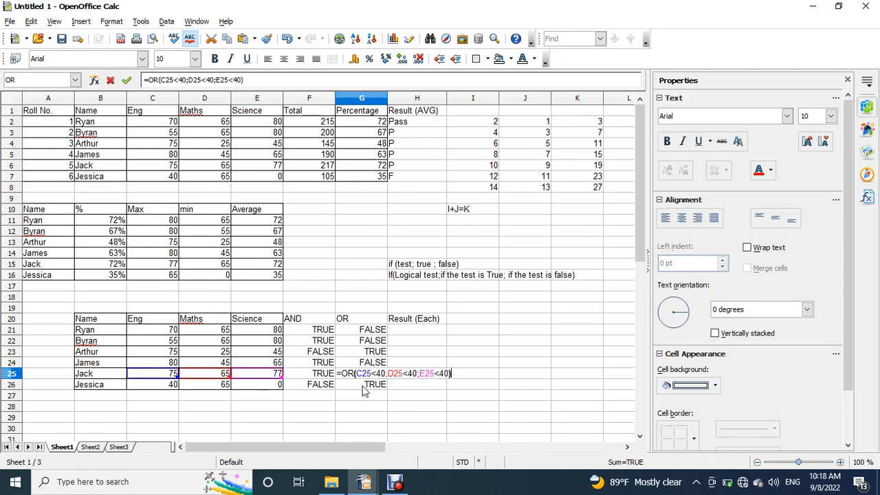
key(Return)
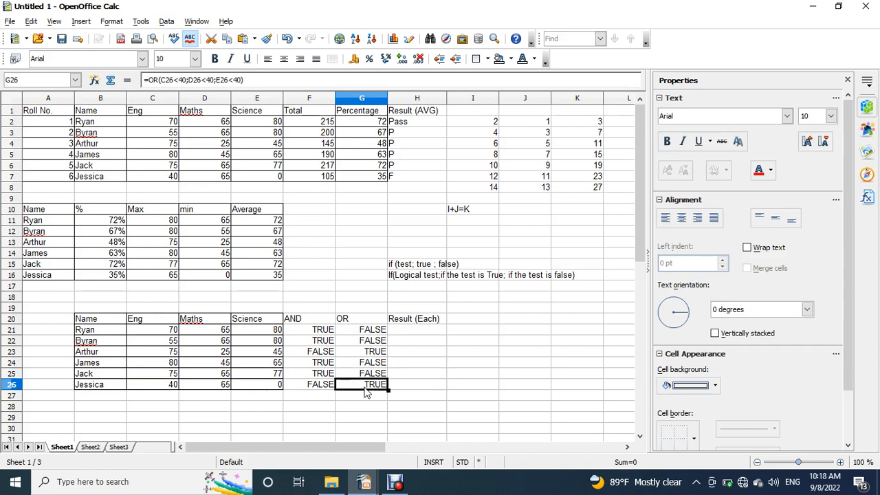
double_click(365, 389)
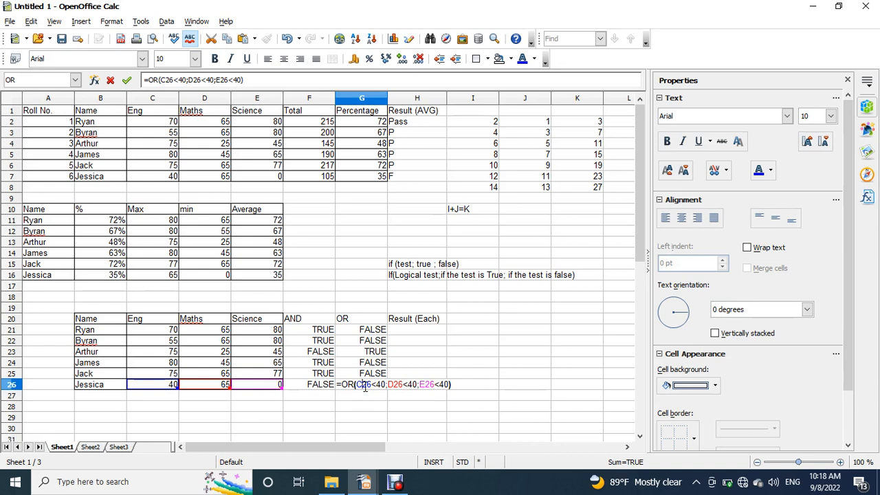
key(Return)
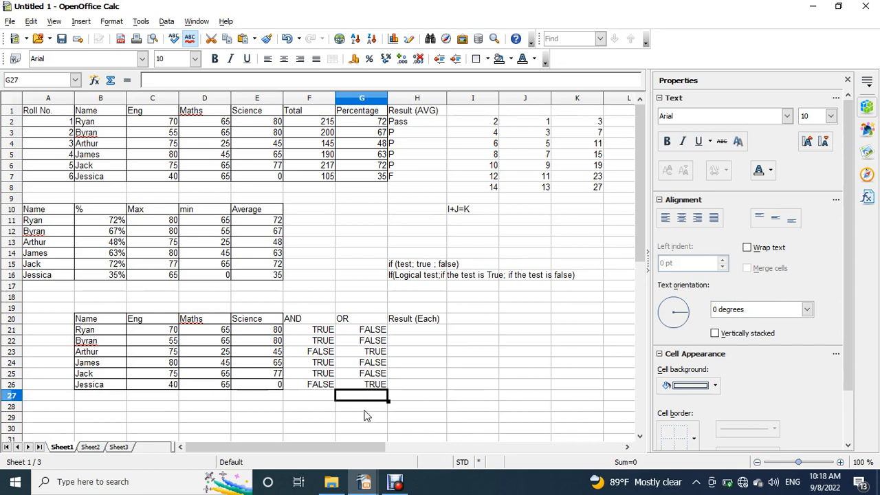
- Compare the AND results in F21:F26 with the OR results in G21:G26
drag(321, 331, 311, 390)
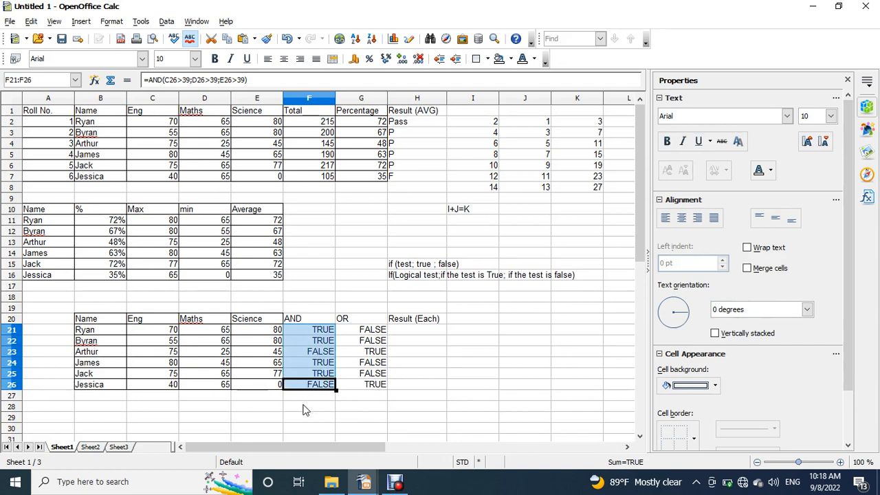
drag(367, 331, 368, 390)
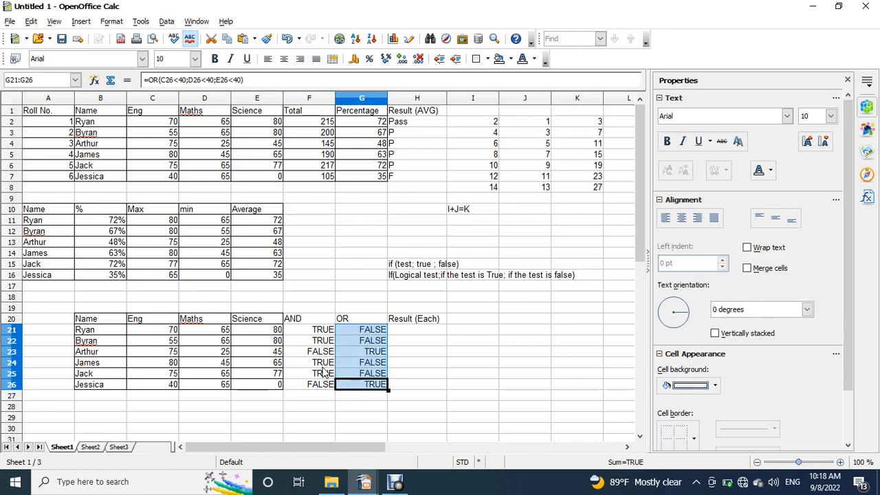
click(322, 332)
drag(322, 333, 324, 389)
drag(374, 331, 371, 387)
- Start an IF formula in H21 with its three arguments left empty and separated by semicolons
click(411, 333)
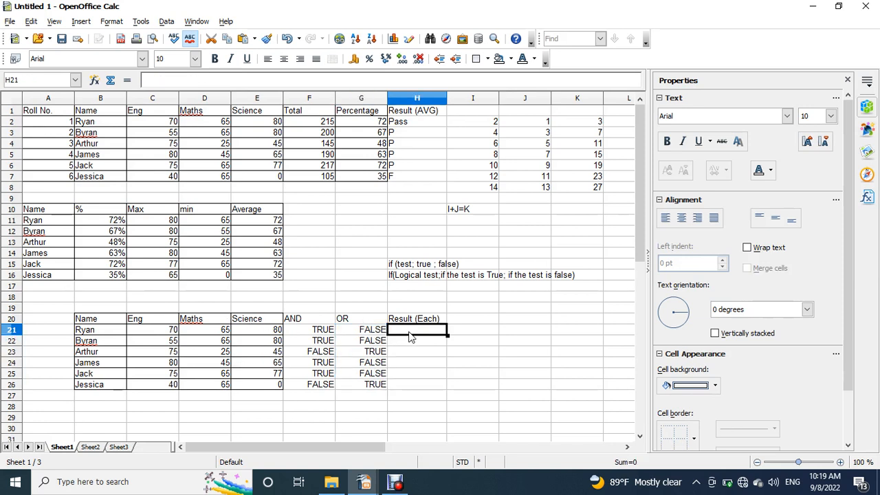
text(=ifiif)
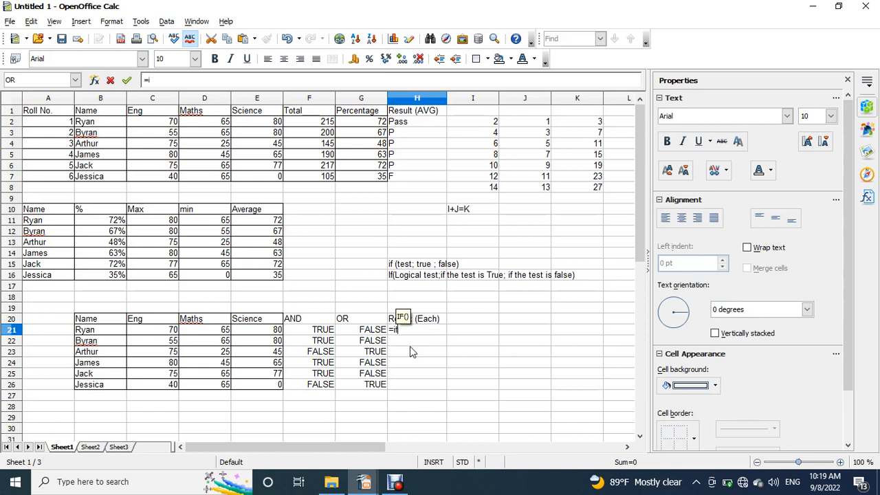
text(())
key(Left)
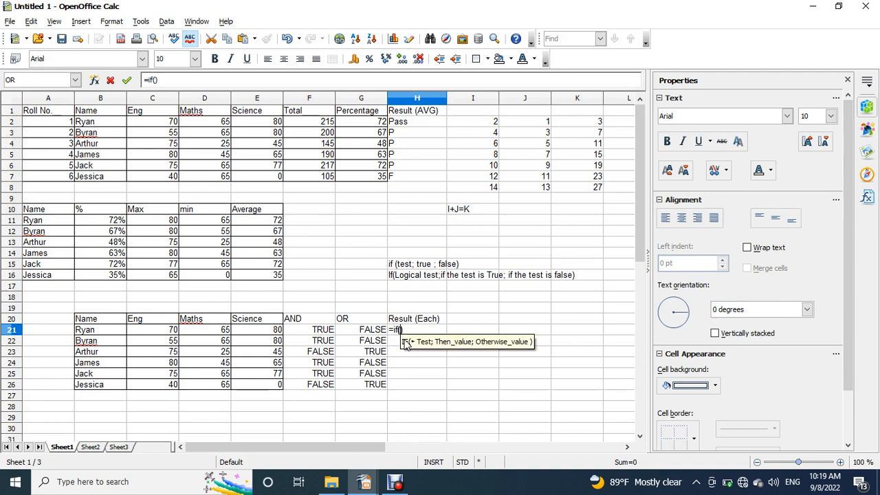
text(;)
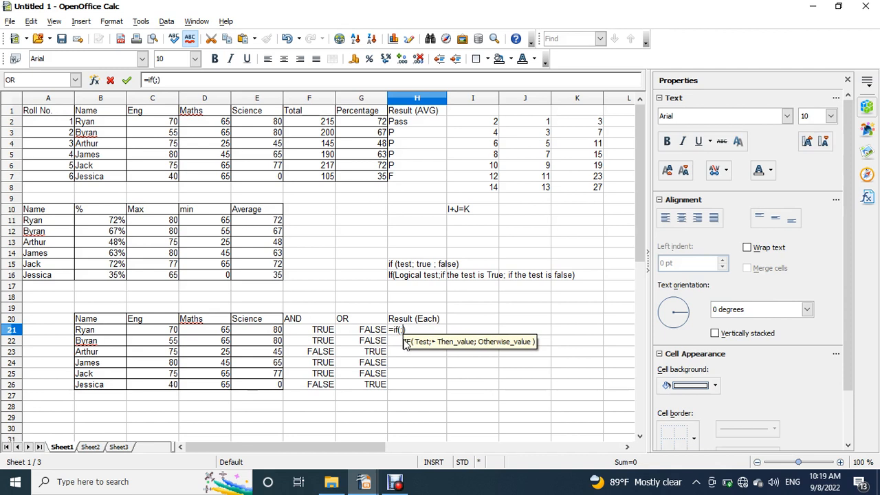
text(;)
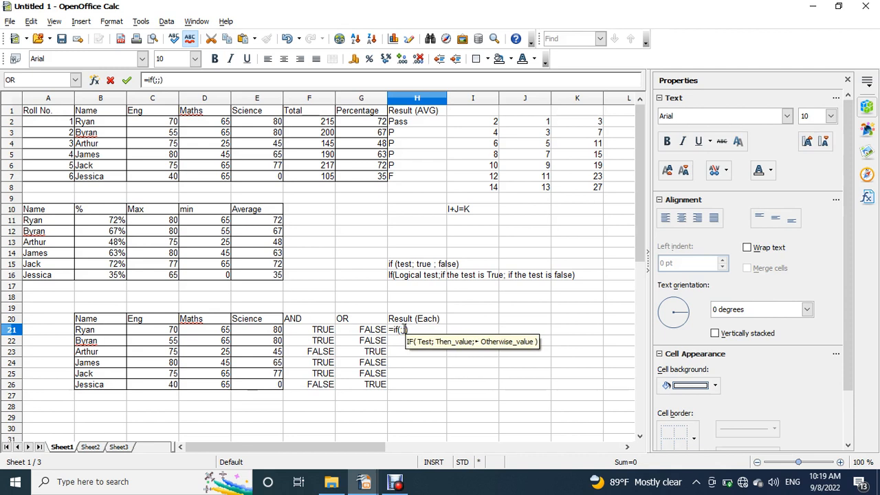
key(Left)
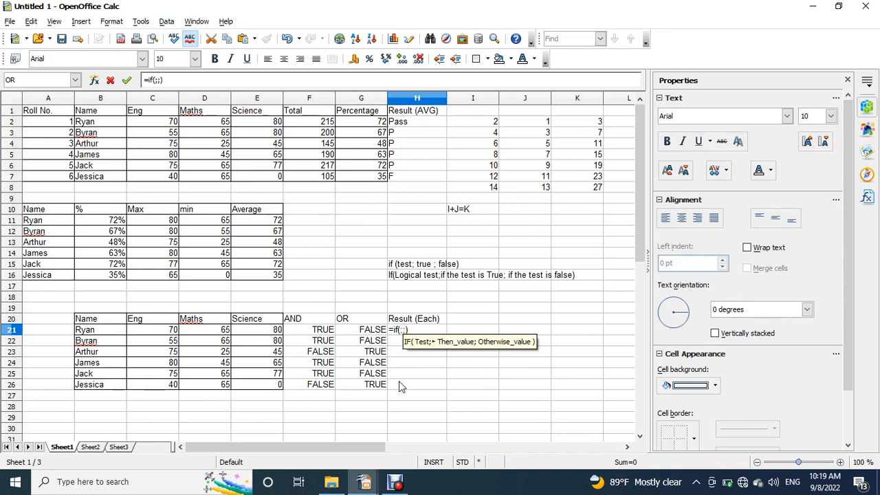
text(Tru)
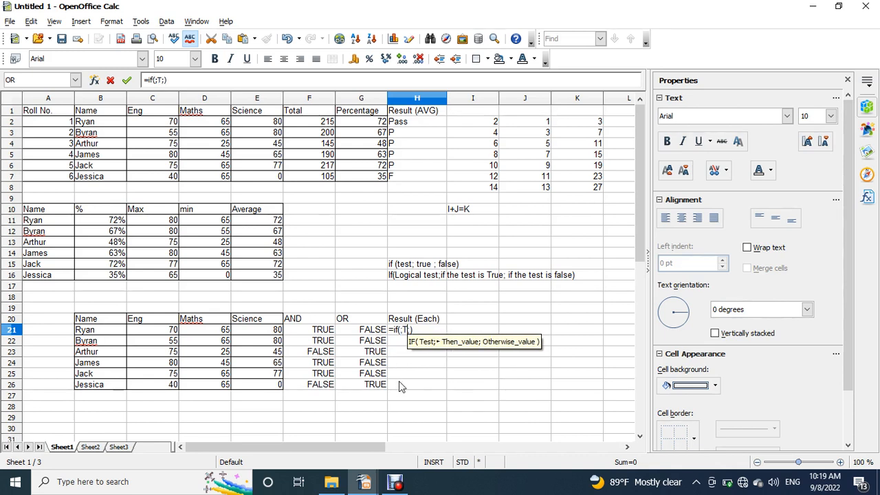
key(BackSpace)
key(BackSpace)
key(BackSpace)
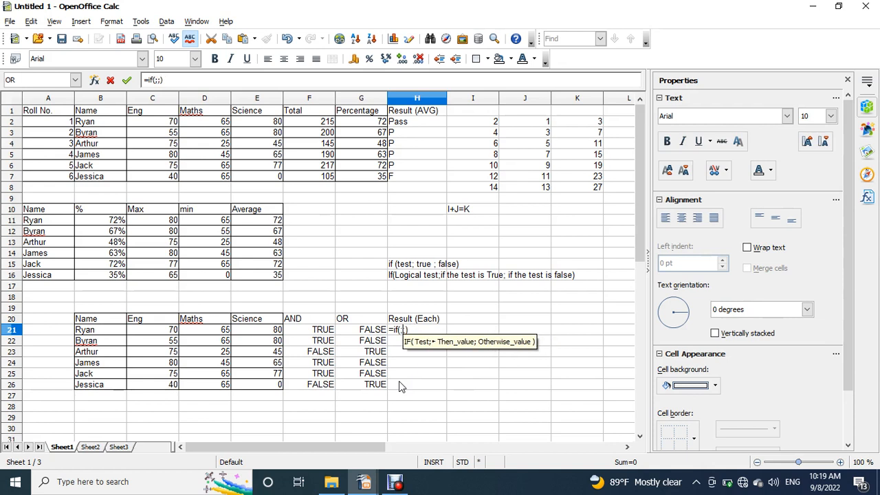
- Add "P" and "Fail" as the true and false results of H21's IF formula and return to its empty test argument
text(")
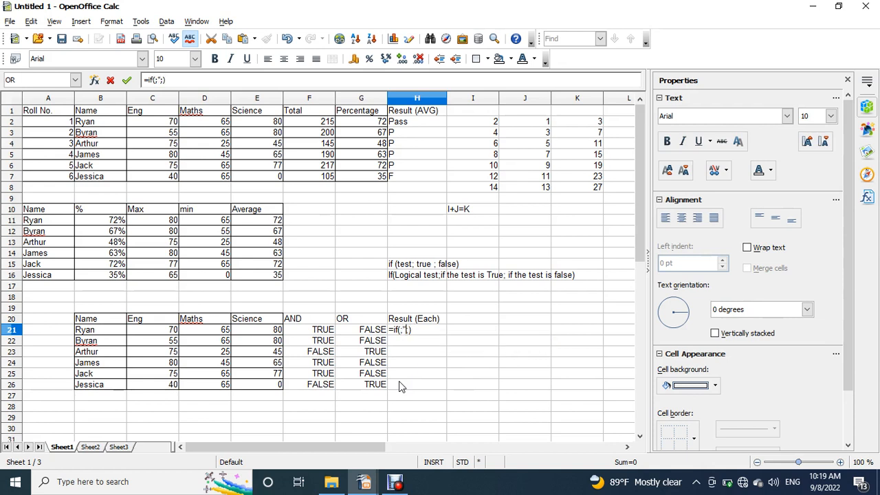
text(P")
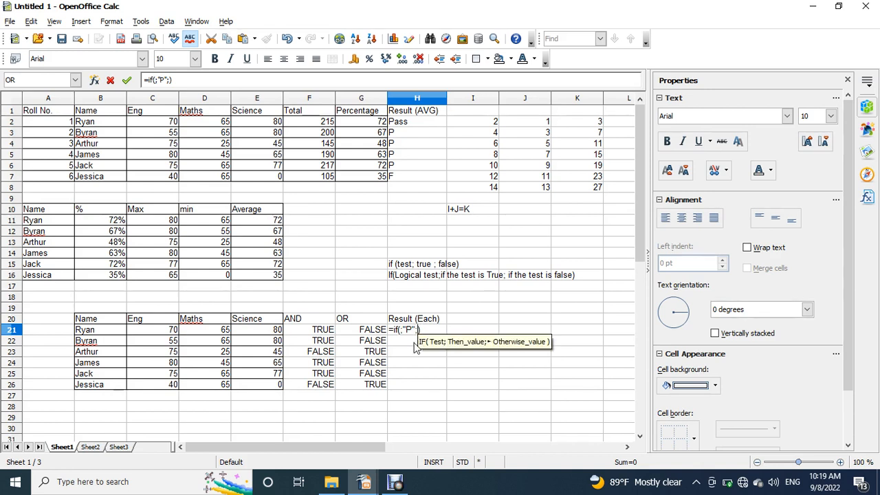
text(";")
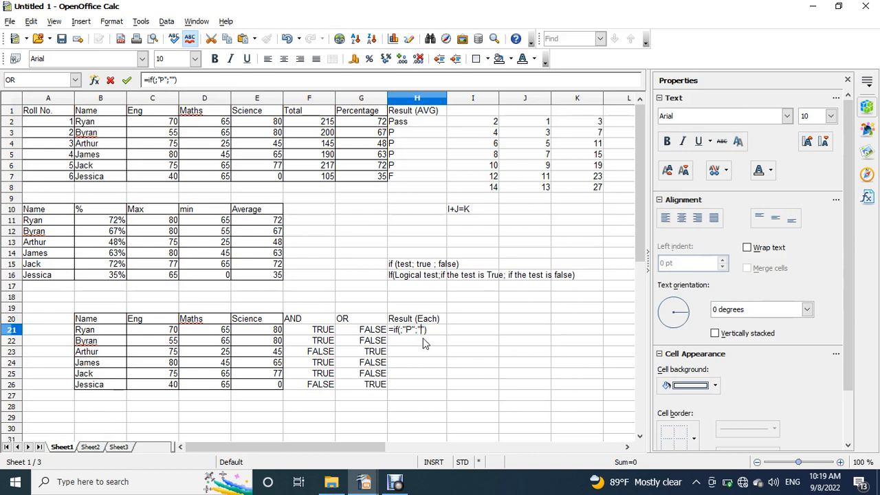
text(Fail)
click(400, 330)
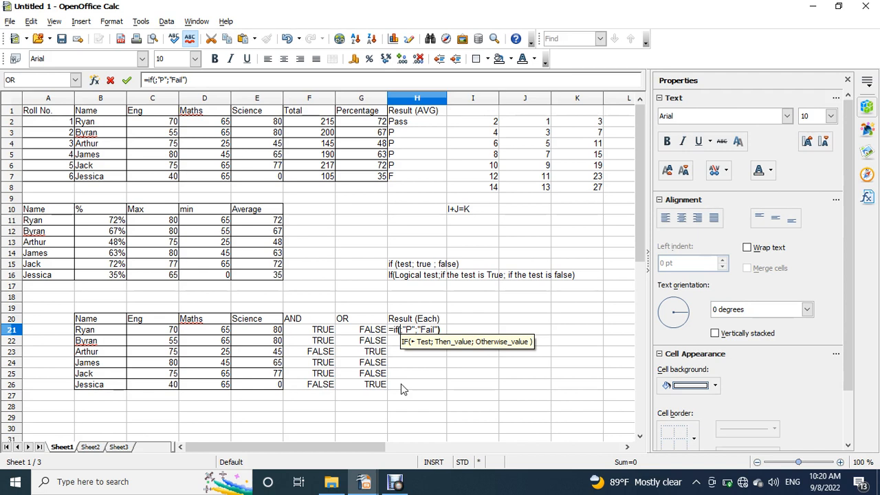
text(and)
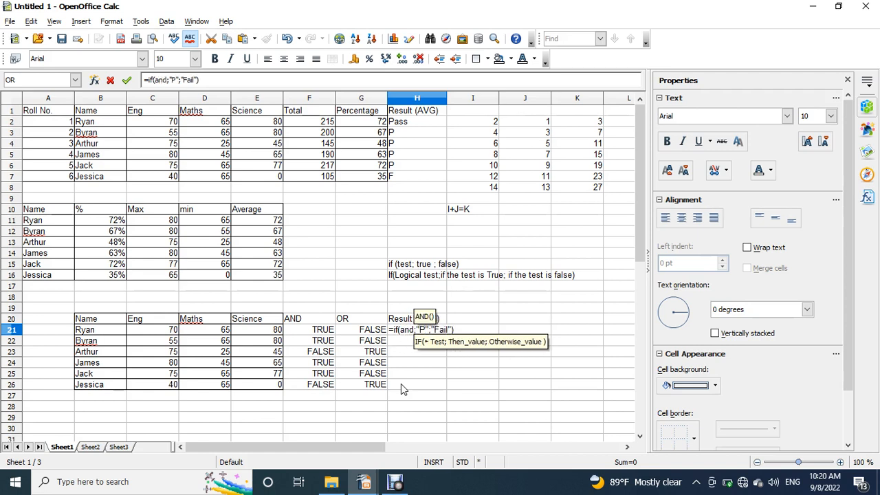
text(())
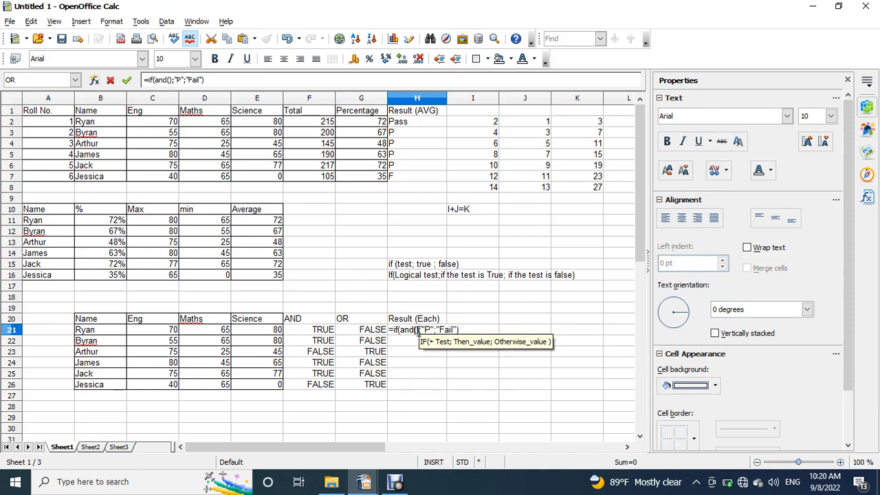
key(BackSpace)
key(BackSpace)
key(BackSpace)
key(BackSpace)
key(BackSpace)
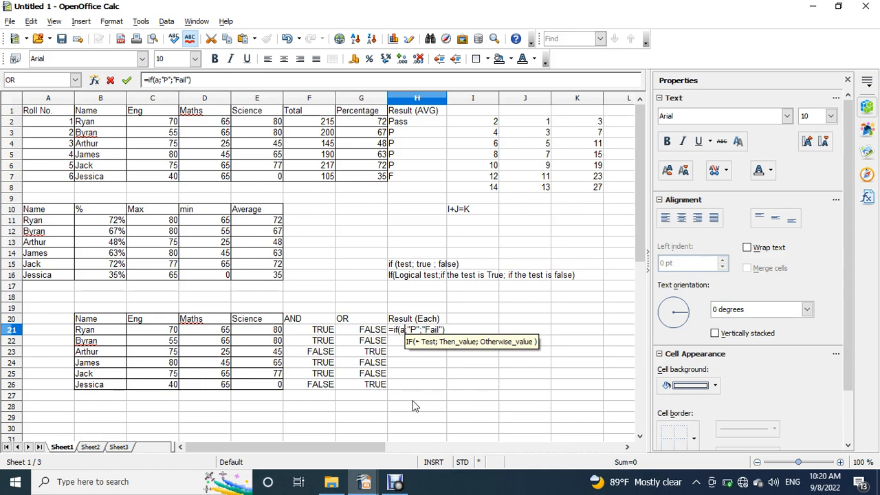
- Complete H21's IF formula with the test F21="True" and enter it
click(314, 331)
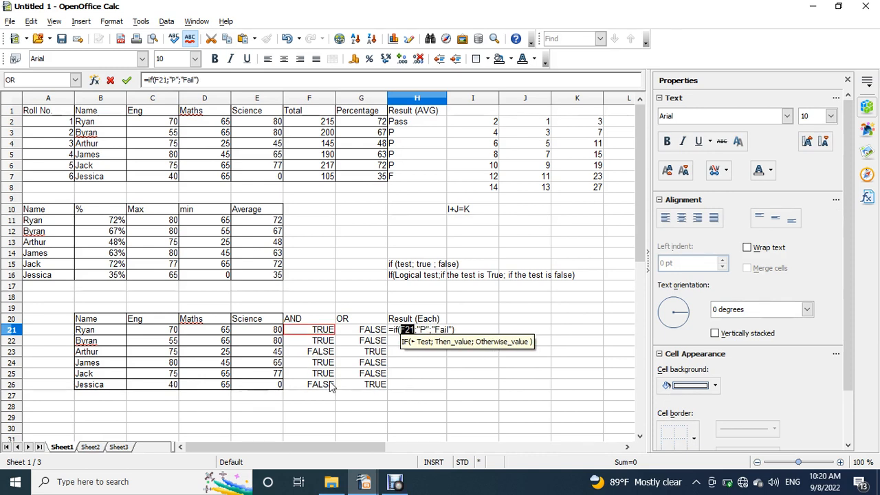
text(=)
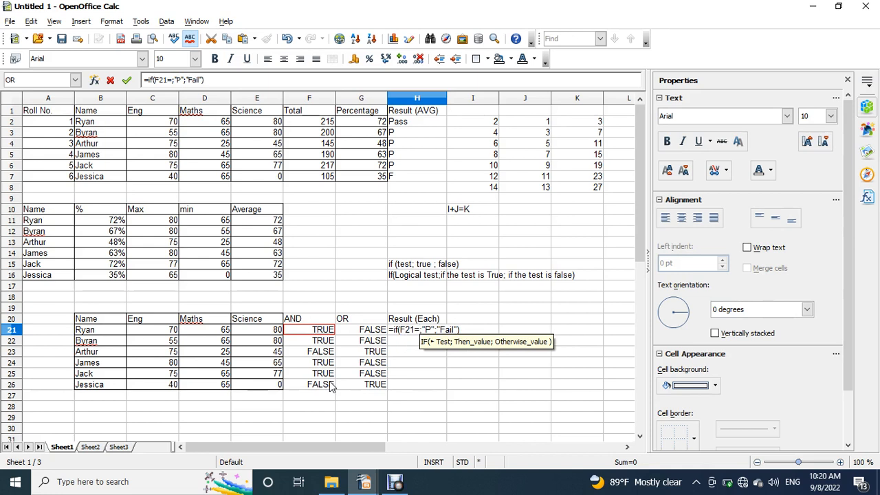
text("")
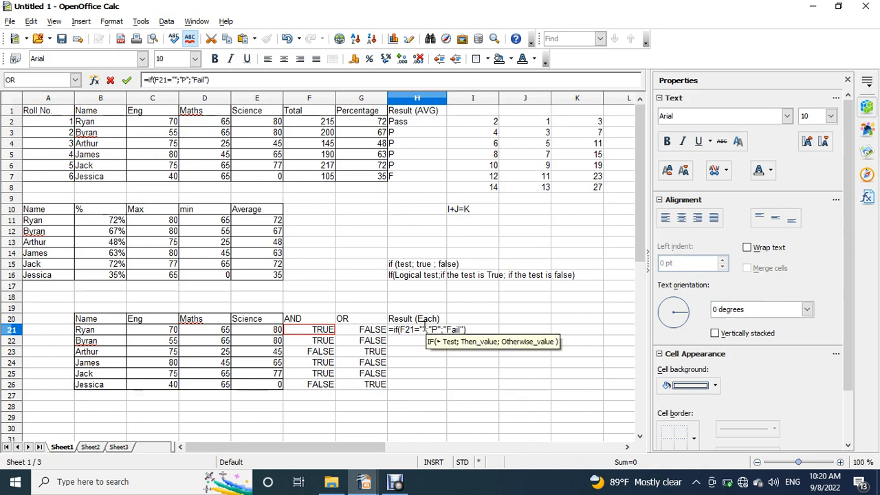
text(True)
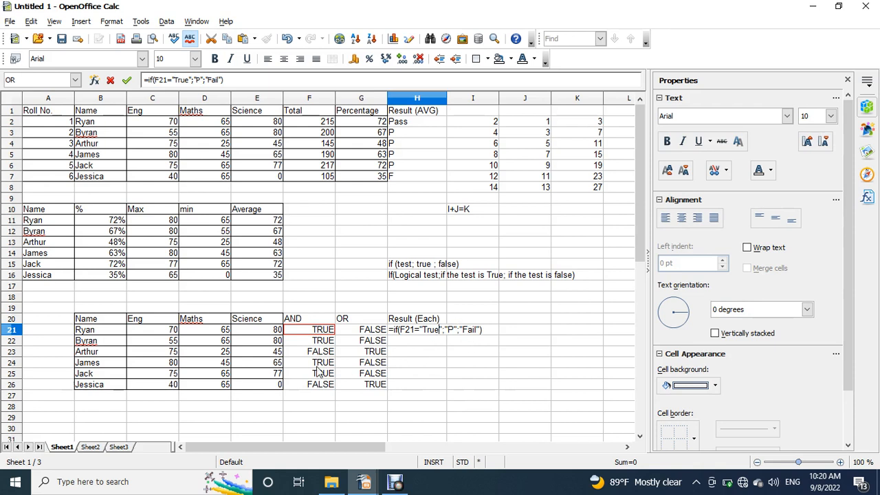
key(Return)
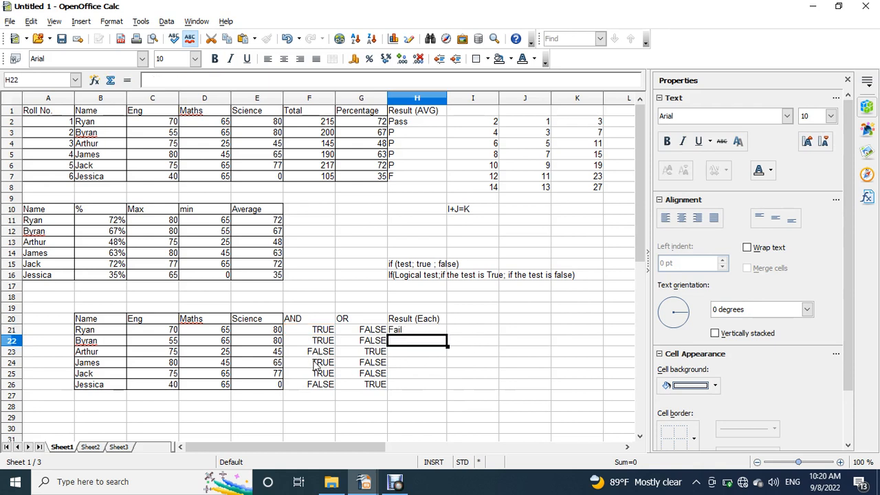
- Change the comparison text in H21's IF test to uppercase "TRUE"
double_click(397, 329)
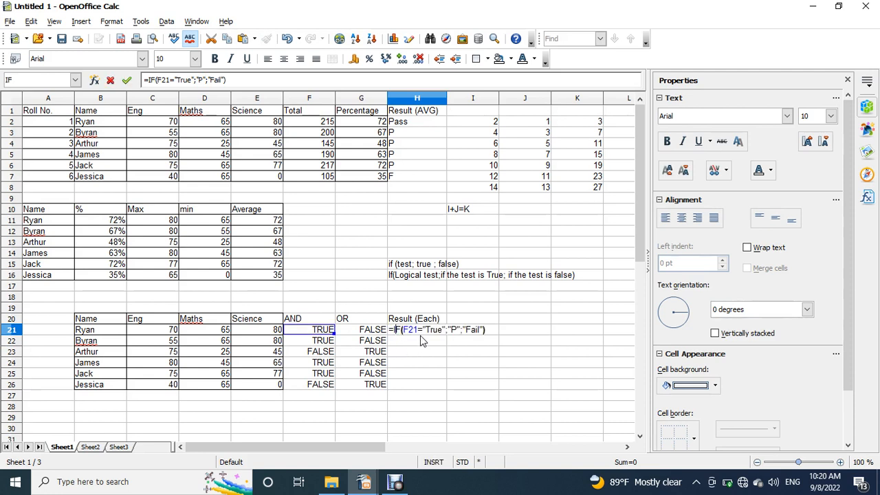
drag(441, 331, 431, 330)
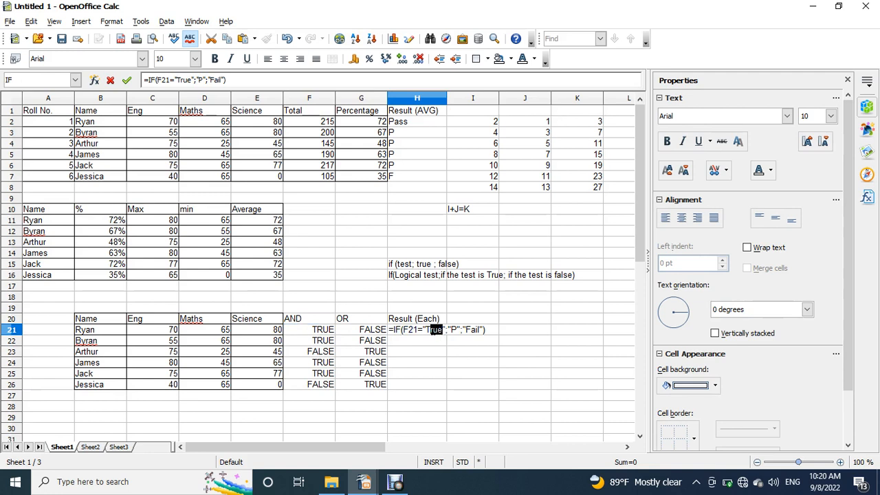
text(RUE)
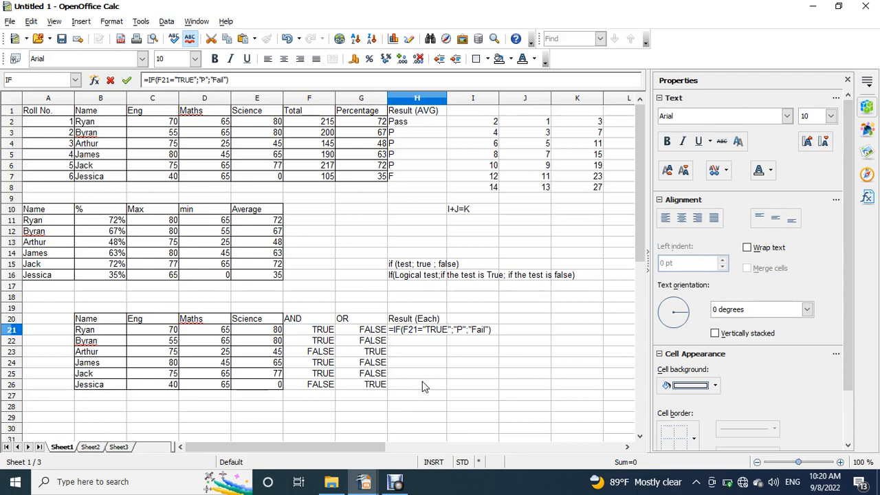
key(Return)
- Remove both quotation marks around TRUE in H21's IF test so that it reads F21=TRUE
click(422, 333)
double_click(422, 333)
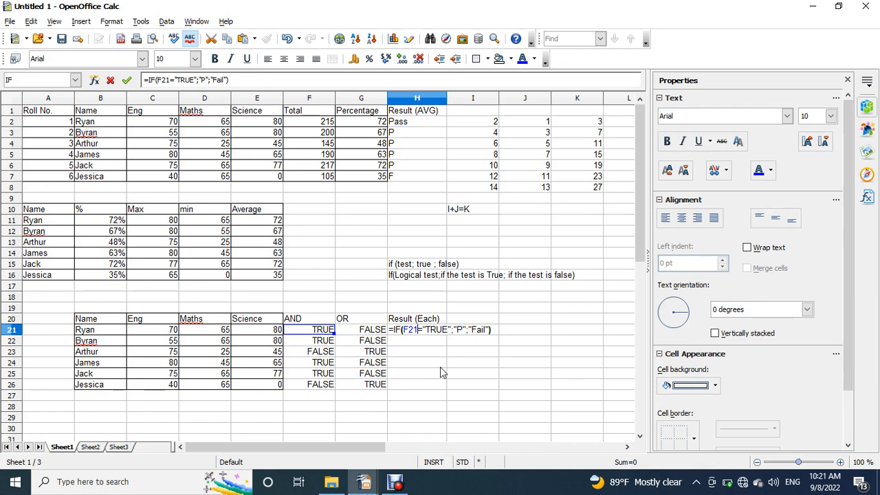
key(Right)
key(Right)
key(BackSpace)
key(Right)
key(Right)
key(Right)
key(Right)
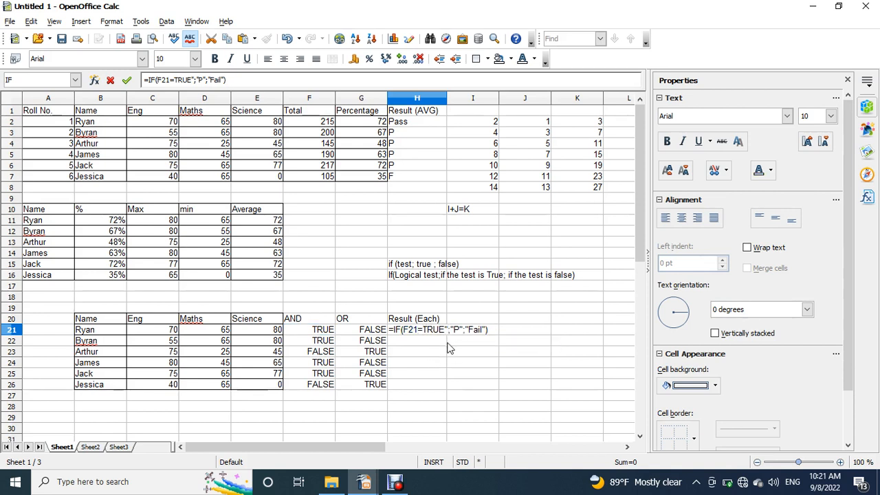
key(Delete)
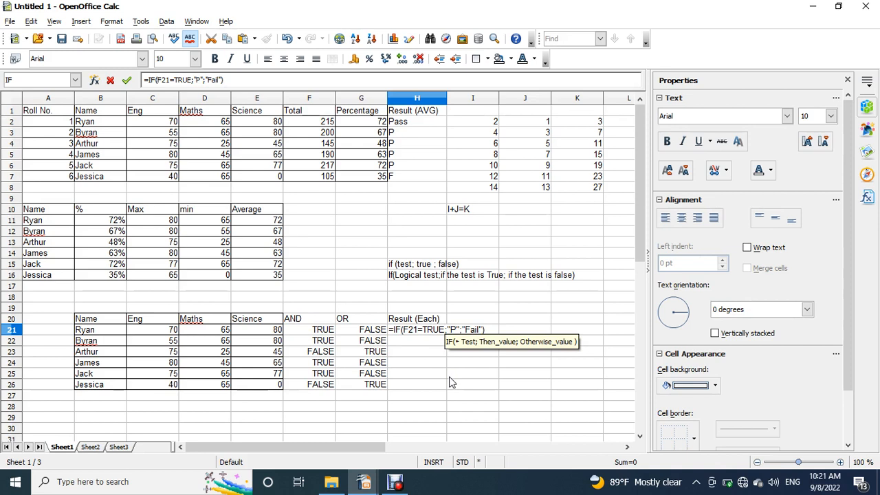
key(Return)
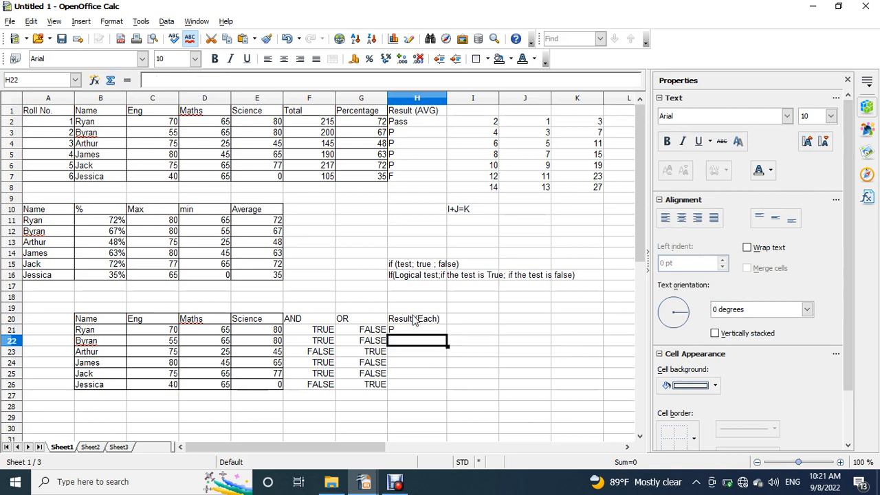
- Fill H21's IF formula down through H26 and check the copied formula in H23
click(415, 330)
double_click(413, 330)
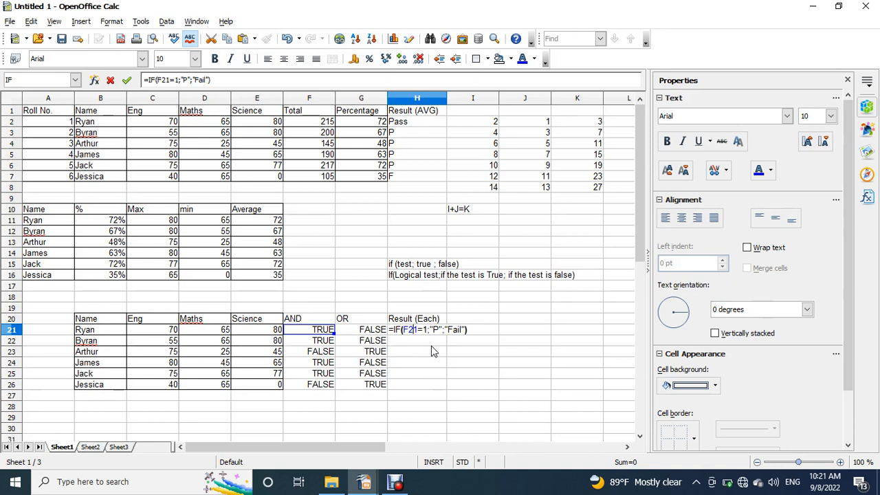
key(Escape)
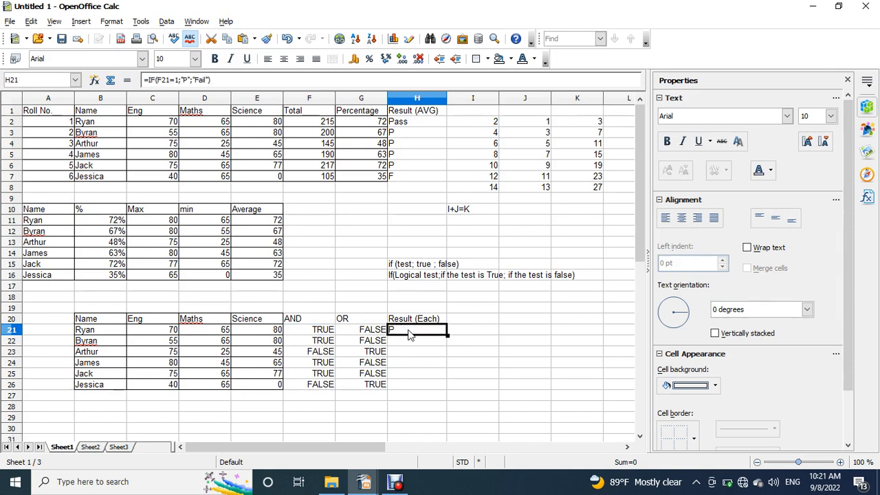
drag(447, 335, 427, 382)
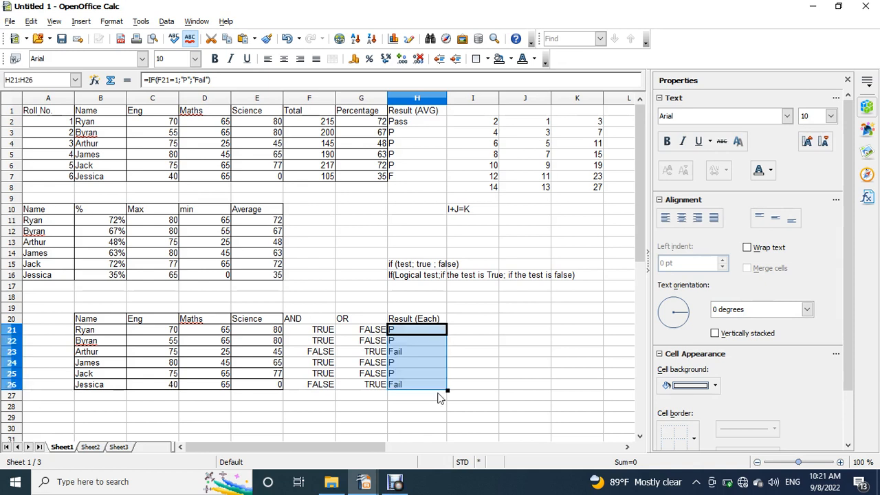
double_click(407, 358)
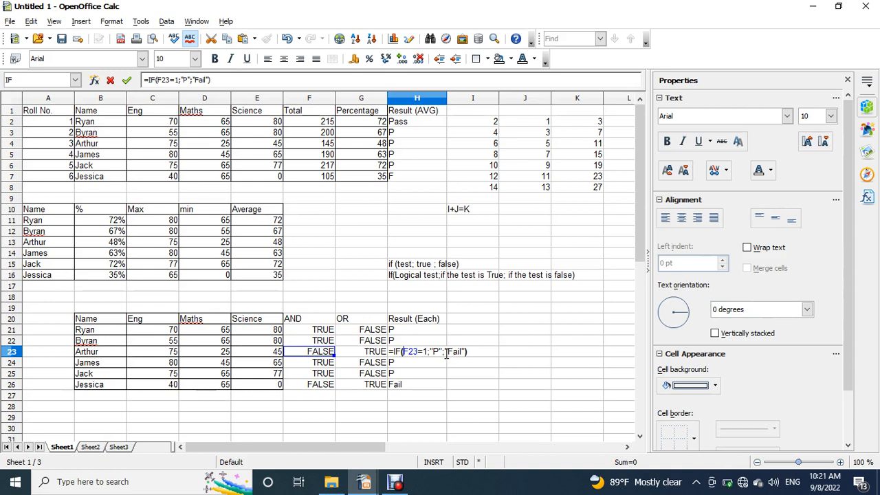
key(Return)
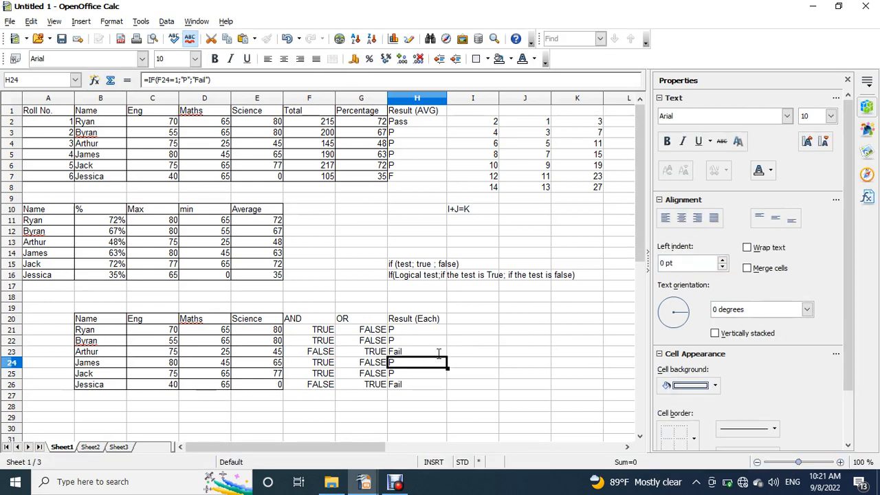
- Copy H21's IF formula across to I21 and set its test to G21=0
click(441, 333)
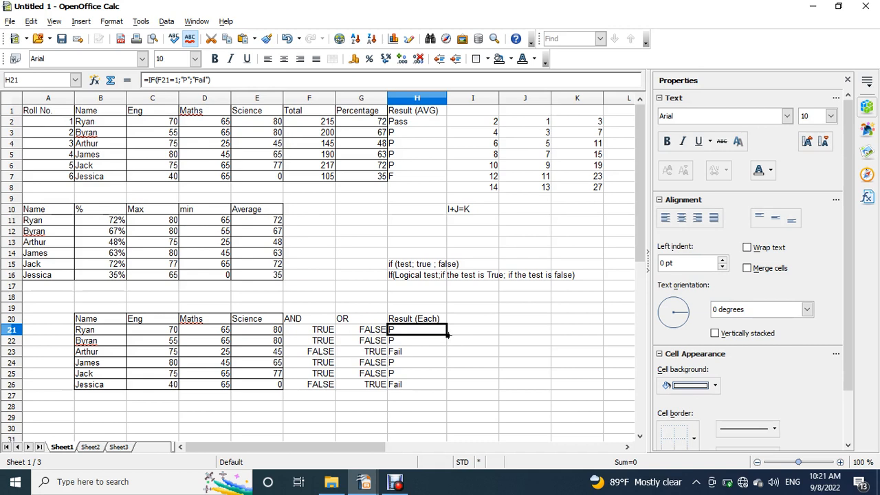
drag(447, 334, 484, 333)
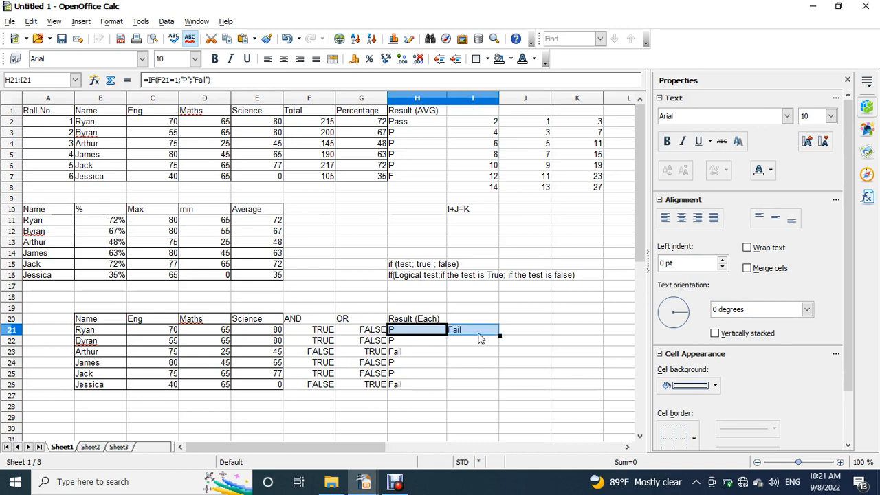
double_click(478, 332)
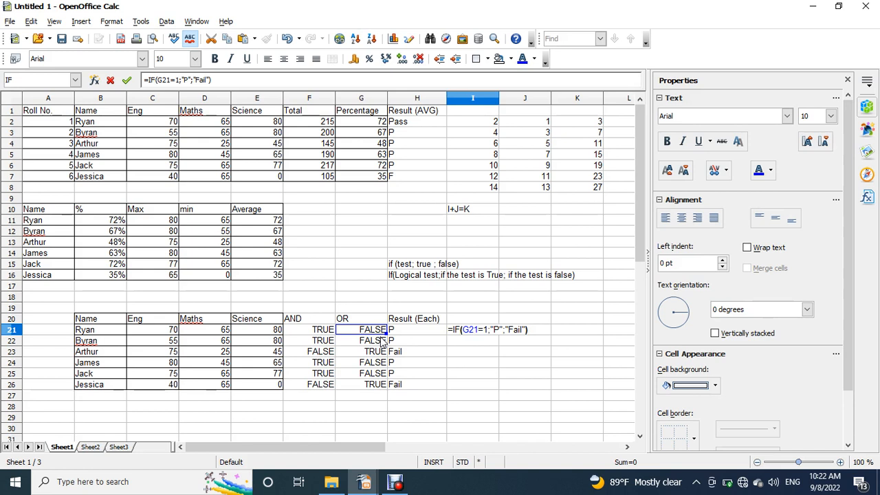
double_click(486, 330)
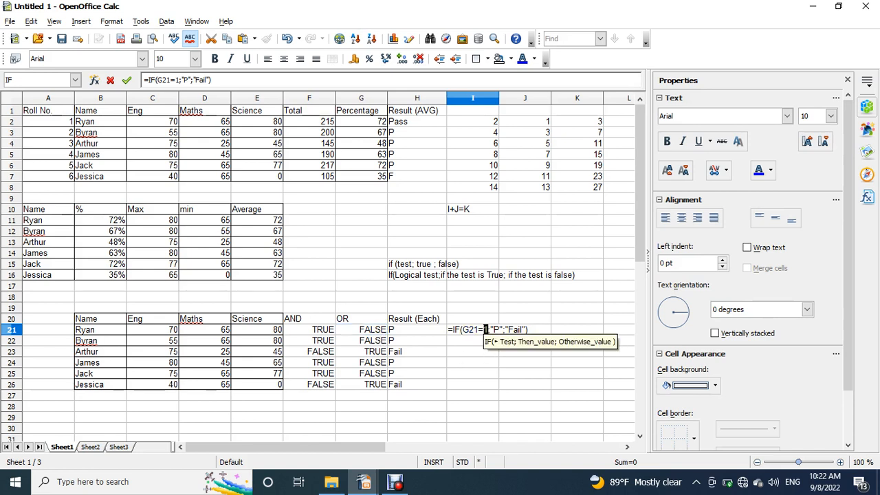
text(0)
key(Return)
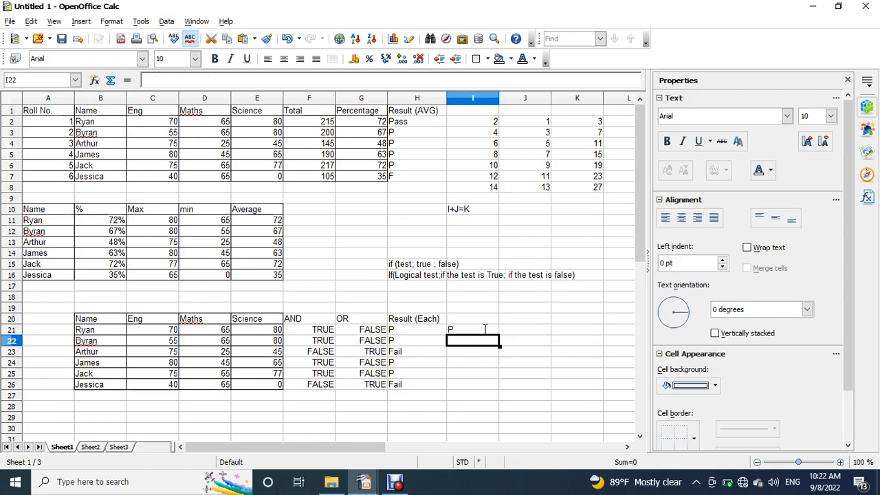
- Try 1 as the comparison value in I21's IF test, dismissing the low battery notice
click(495, 332)
double_click(489, 330)
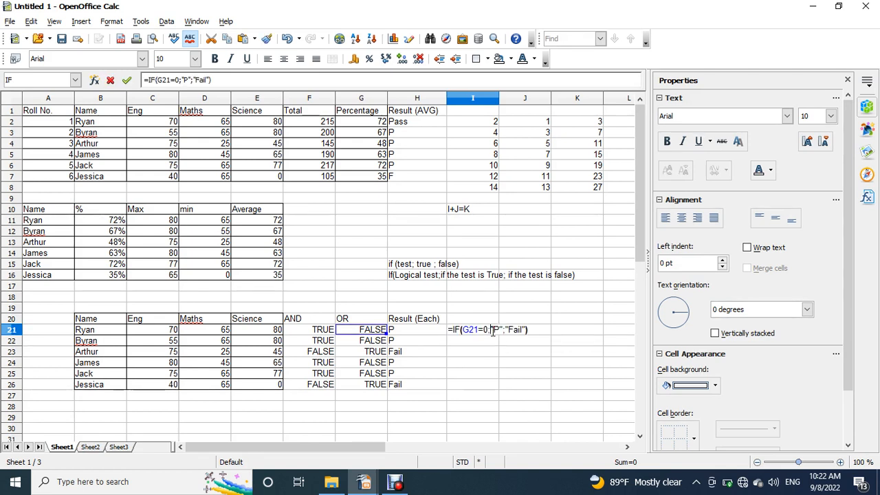
double_click(486, 329)
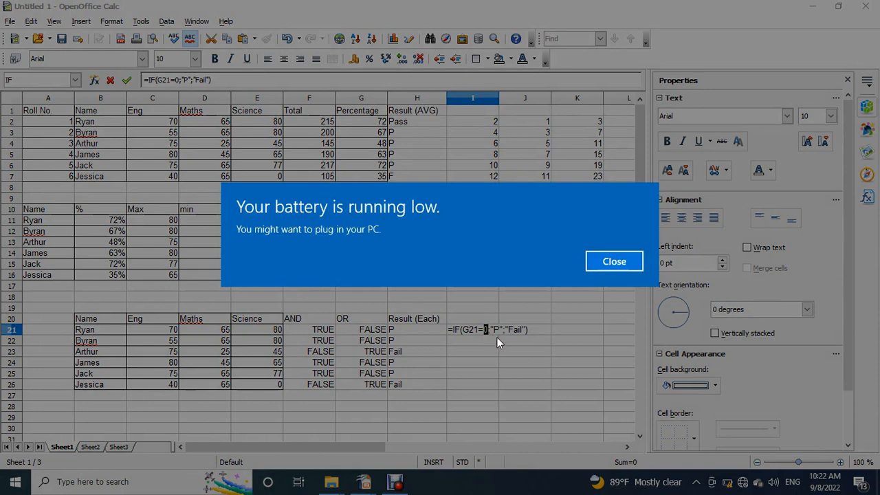
click(596, 264)
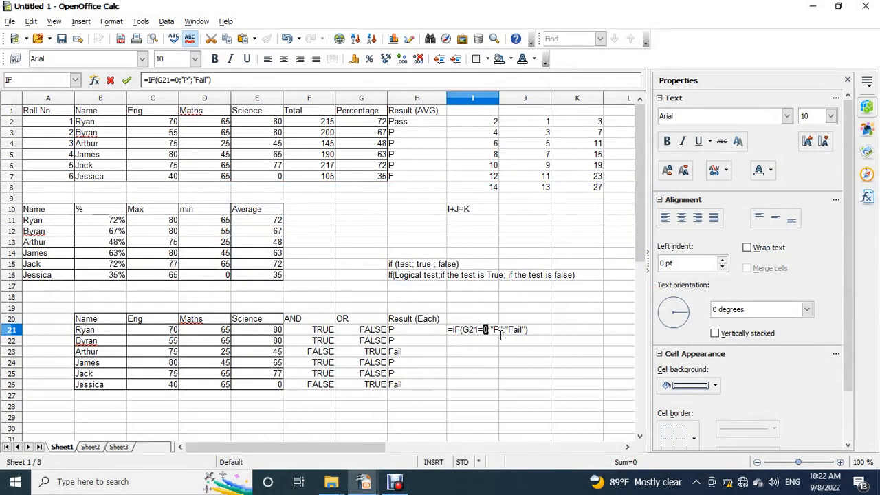
text(1)
key(Return)
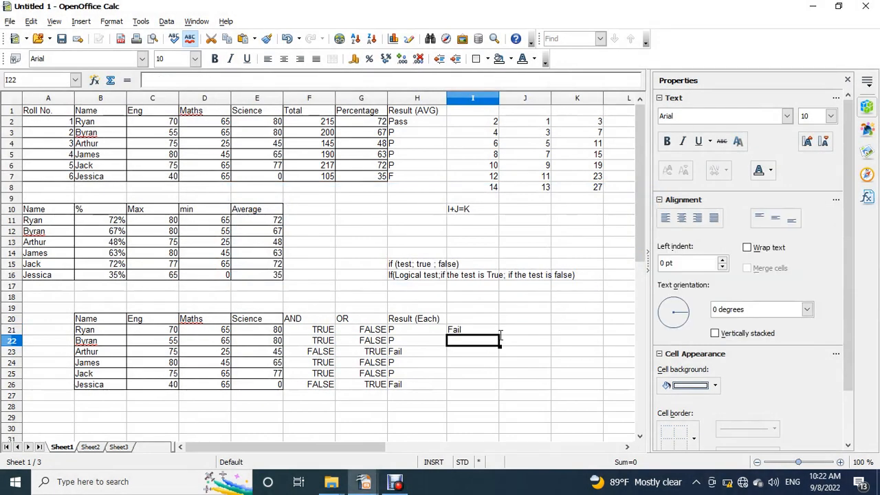
- Set the comparison value in I21's IF test to 0 and fill the formula down through I26
double_click(474, 331)
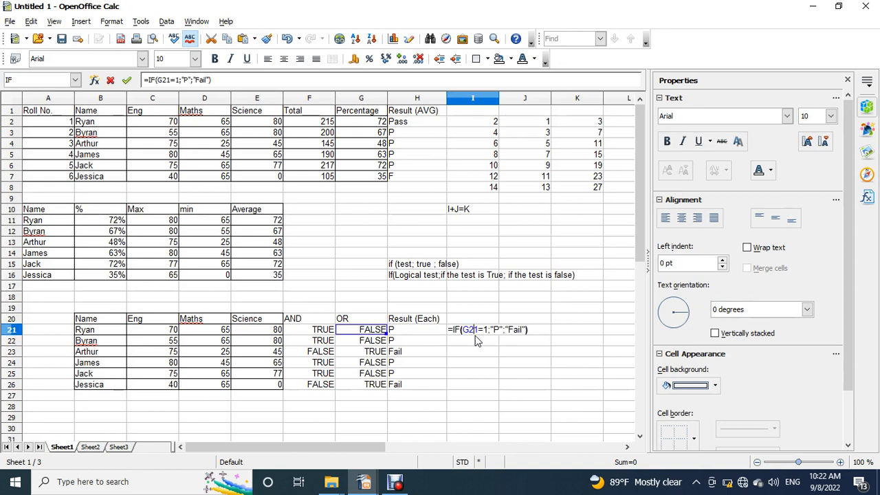
double_click(486, 329)
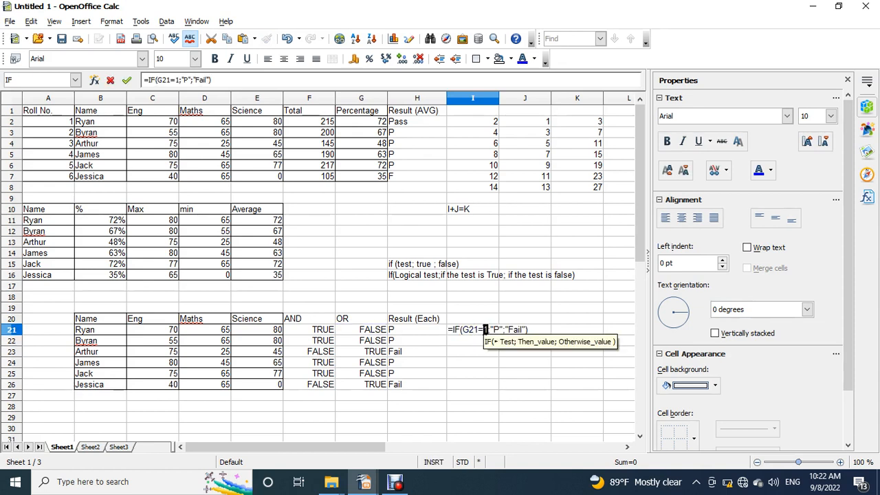
text(0)
key(Return)
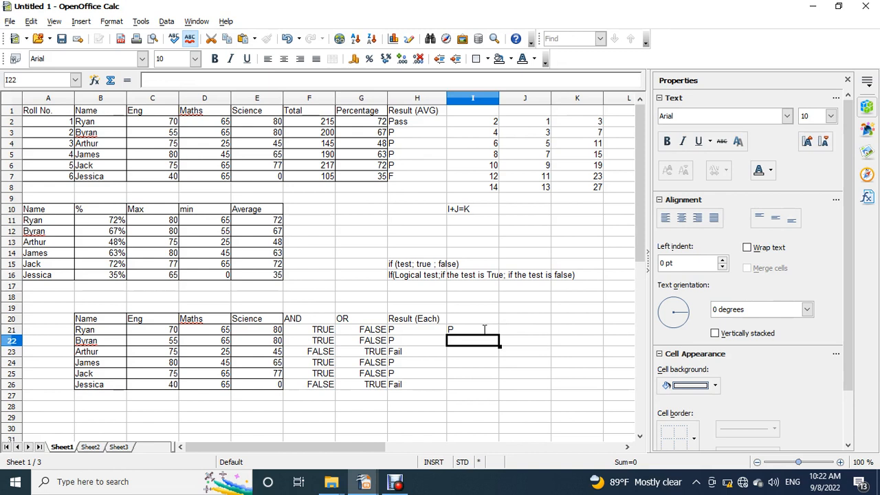
drag(500, 336, 491, 390)
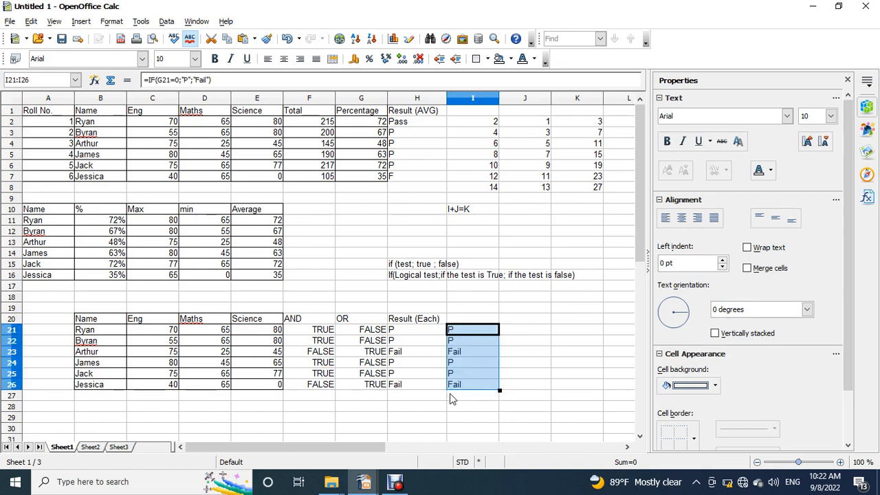
- Compare the results in H21:H26 with those in I21:I26 and inspect the formulas in I21 and H21
drag(409, 333, 475, 389)
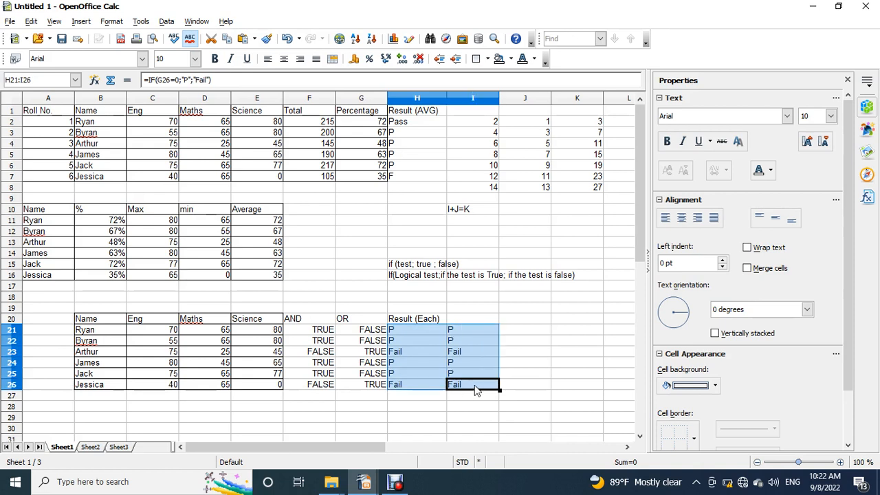
double_click(458, 327)
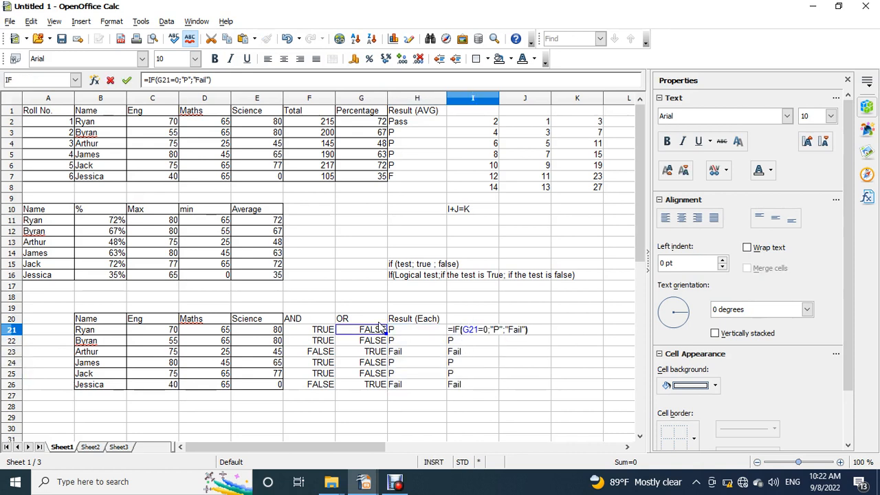
key(Return)
double_click(415, 330)
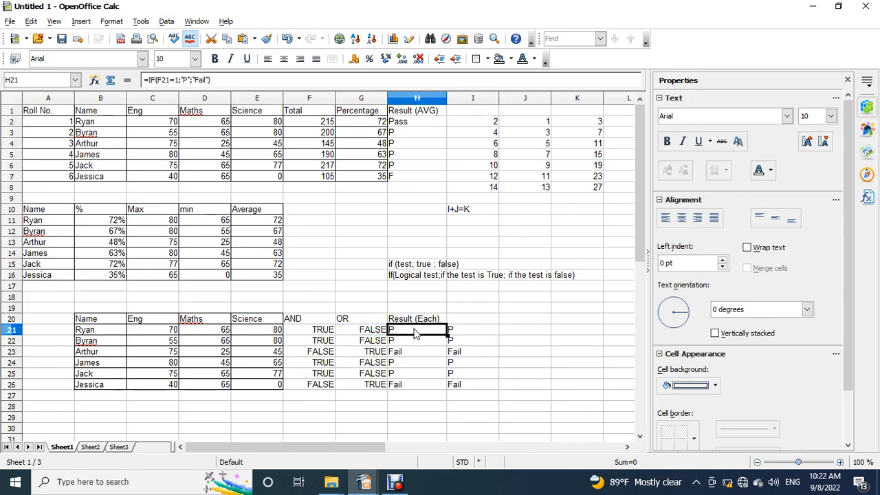
key(Return)
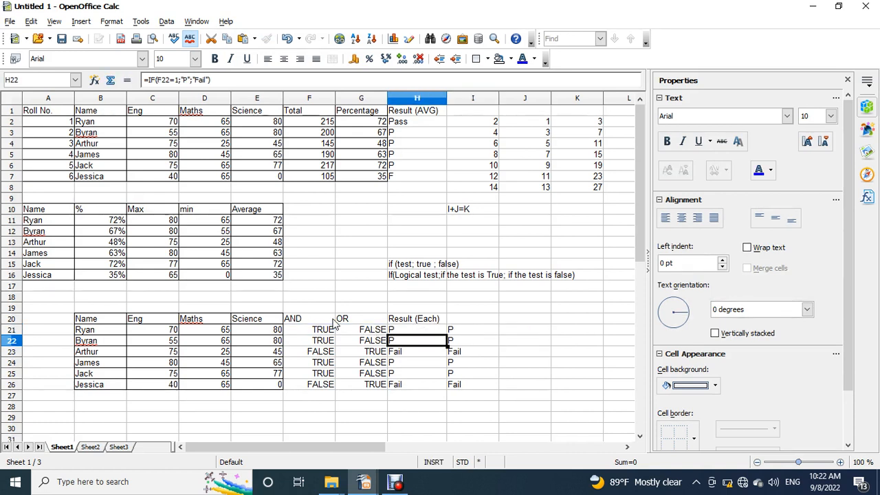
mouse_move(425, 328)
mouse_down()
mouse_move(445, 346)
mouse_move(432, 335)
mouse_up()
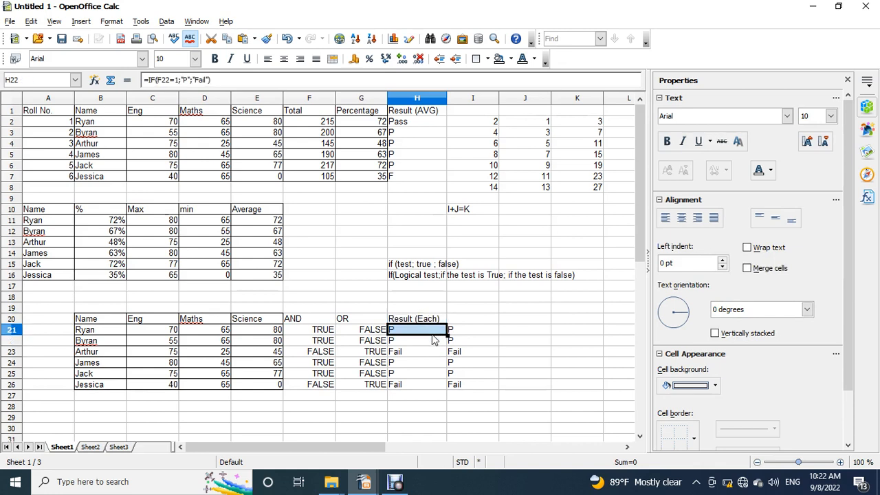
click(481, 351)
- Check H21's IF formula against the AND result in F21 and I21's IF formula against the OR result
click(415, 332)
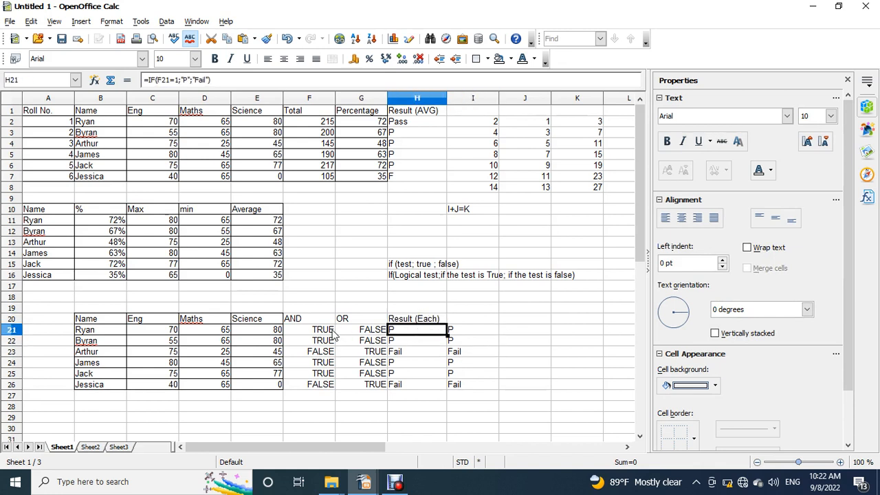
click(314, 335)
click(401, 333)
double_click(440, 335)
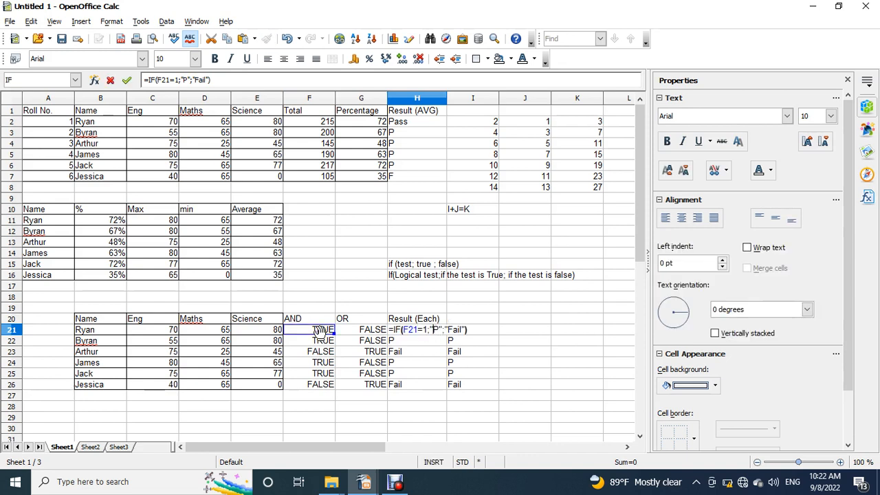
key(Escape)
double_click(454, 330)
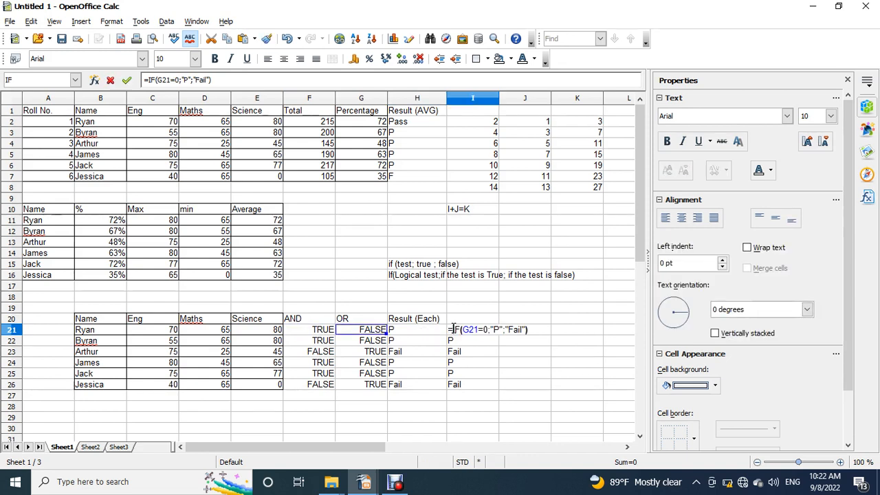
key(Return)
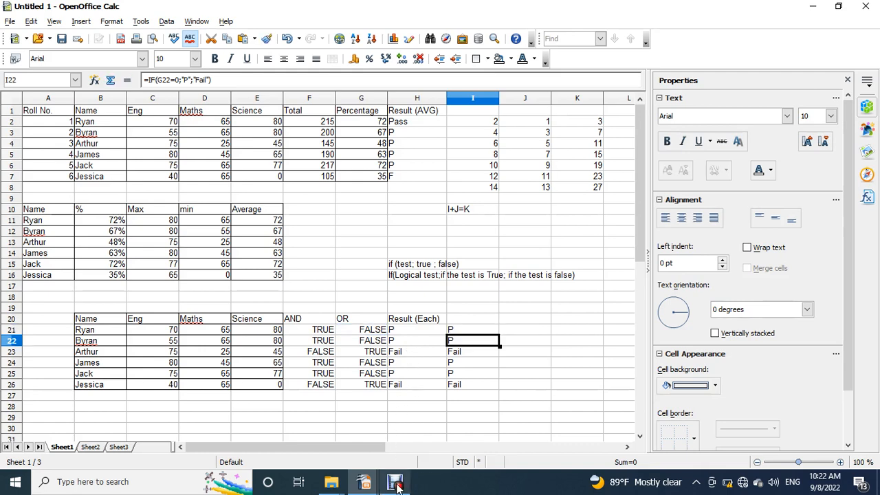
click(396, 484)
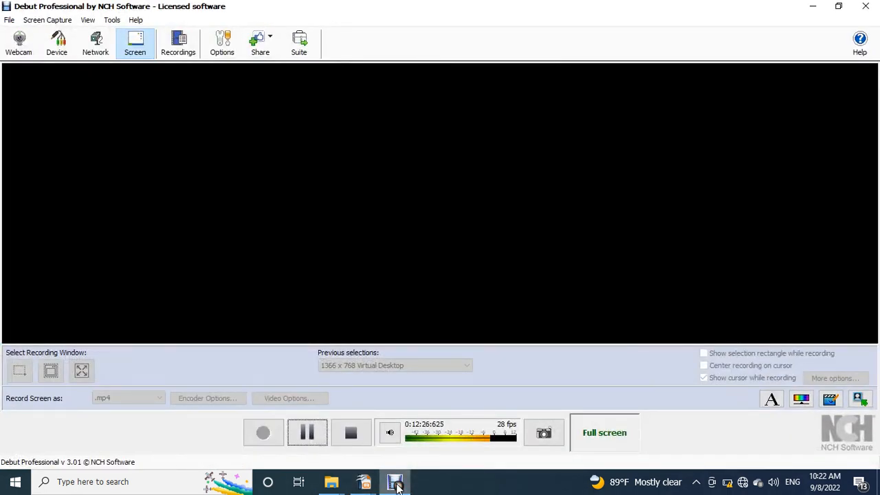